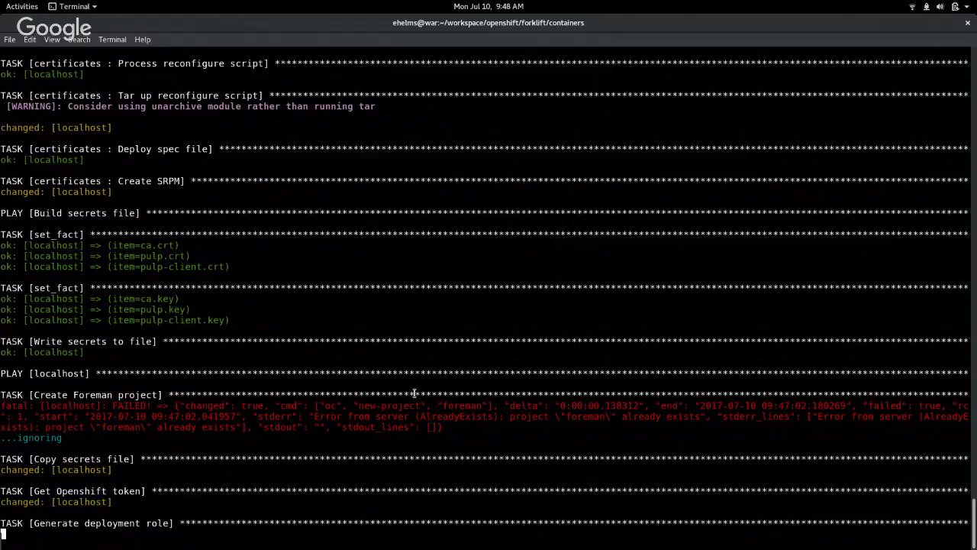
Step: Switch to the OpenShift web console in Chrome and show the foreman project's image streams
key("ctrl+alt+Up")
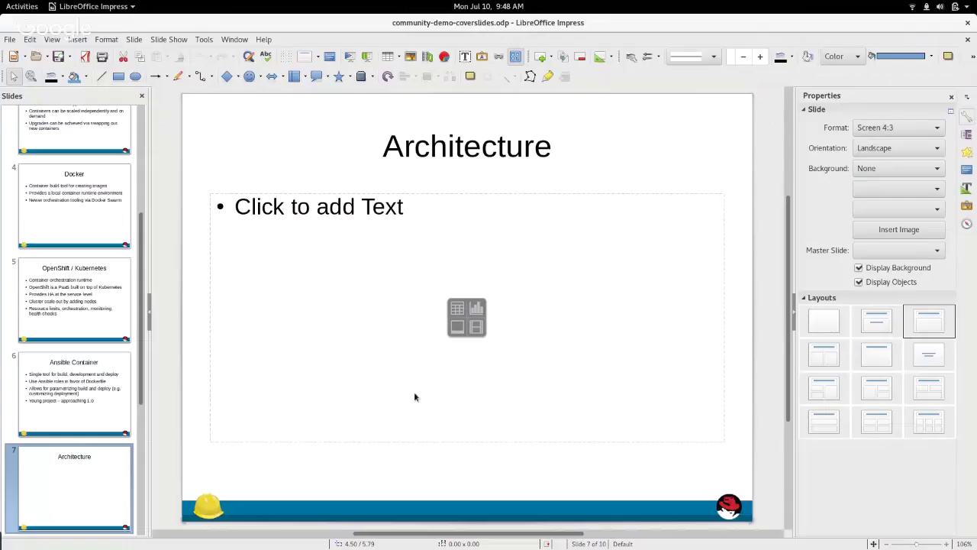
key("ctrl+alt+Up")
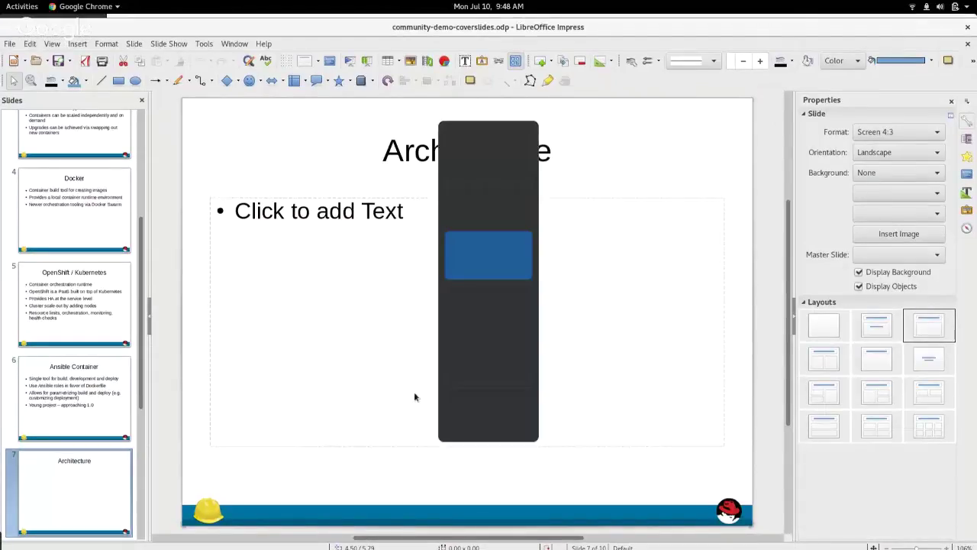
key("super")
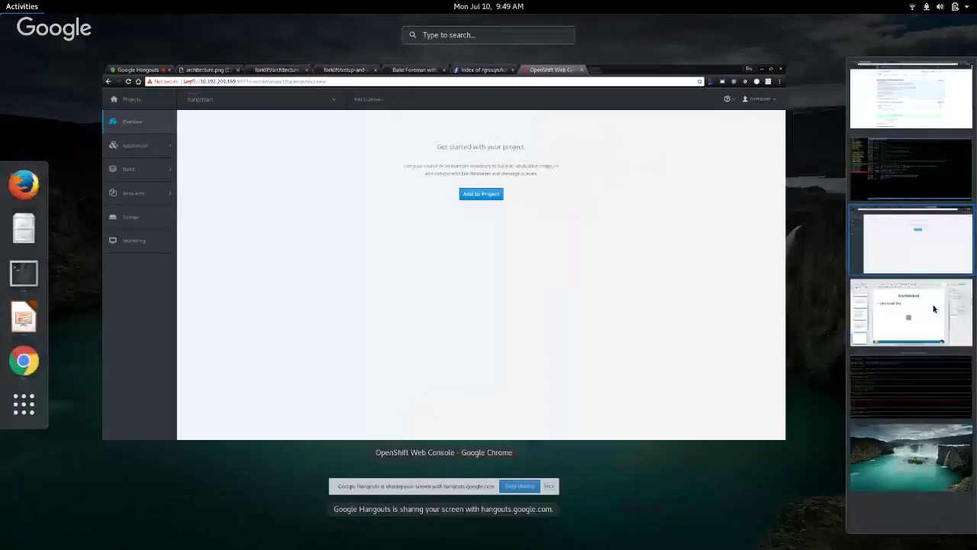
left_click(915, 261)
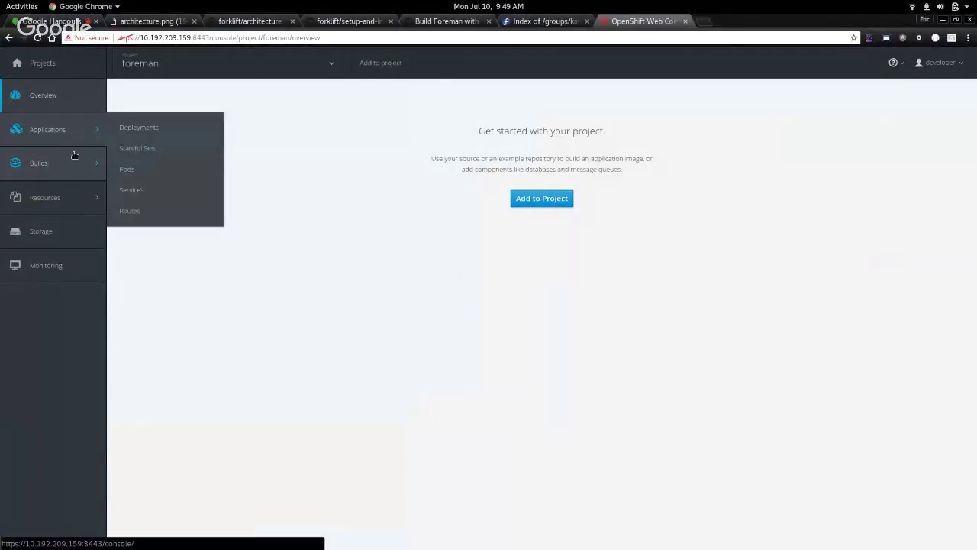
mouse_move(72, 159)
left_click(149, 200)
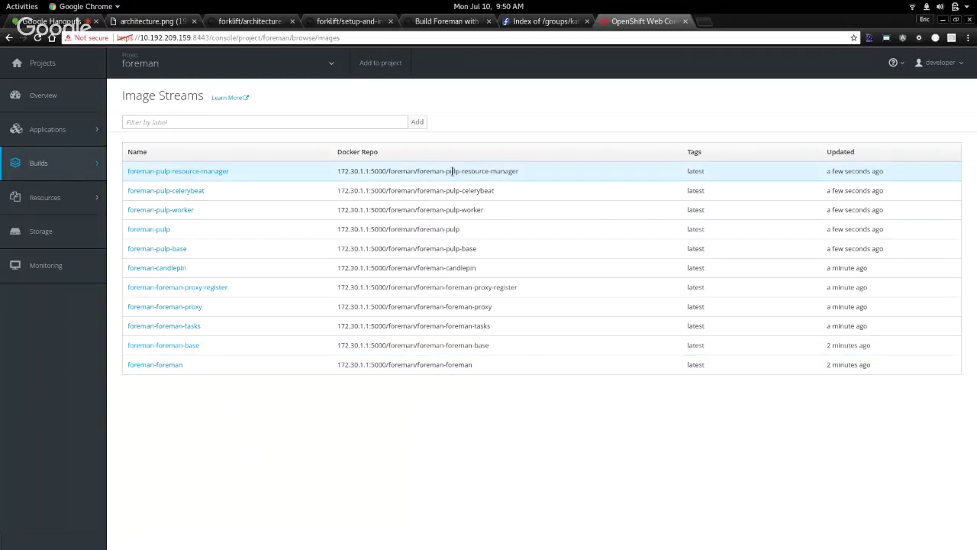
Step: Switch to the terminal, list the containers directory and the local Docker images, and examine the foreman-foreman-tasks entry
key("alt+Tab")
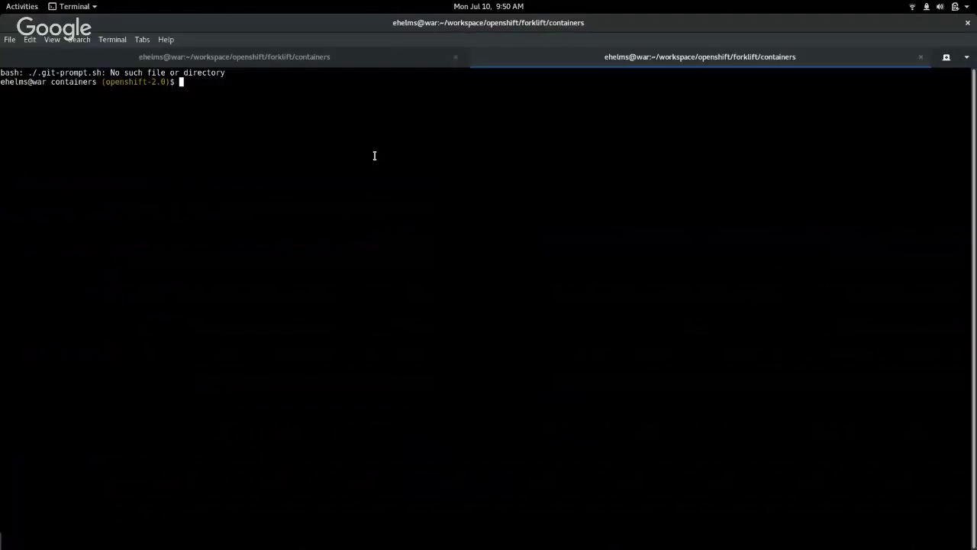
type("ls")
key("Return")
type("docker images")
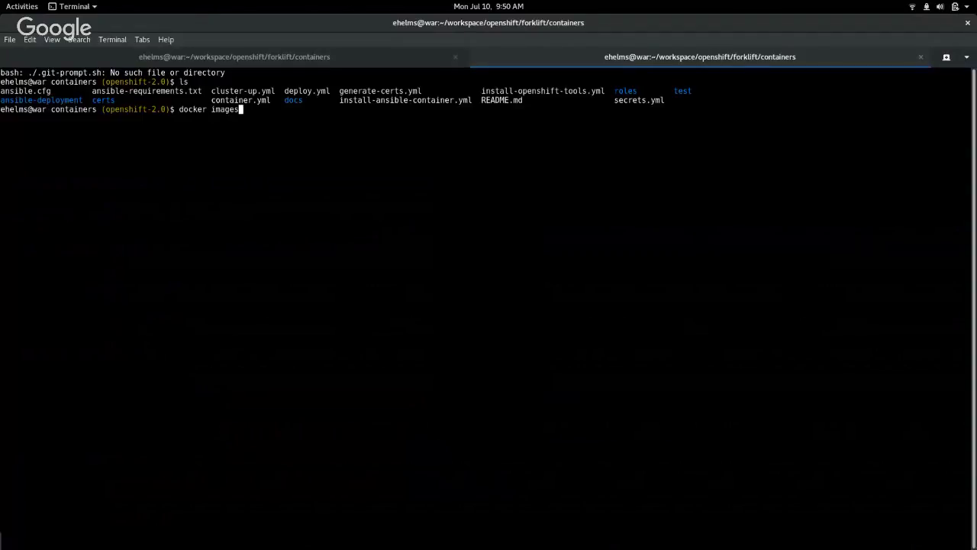
key("Return")
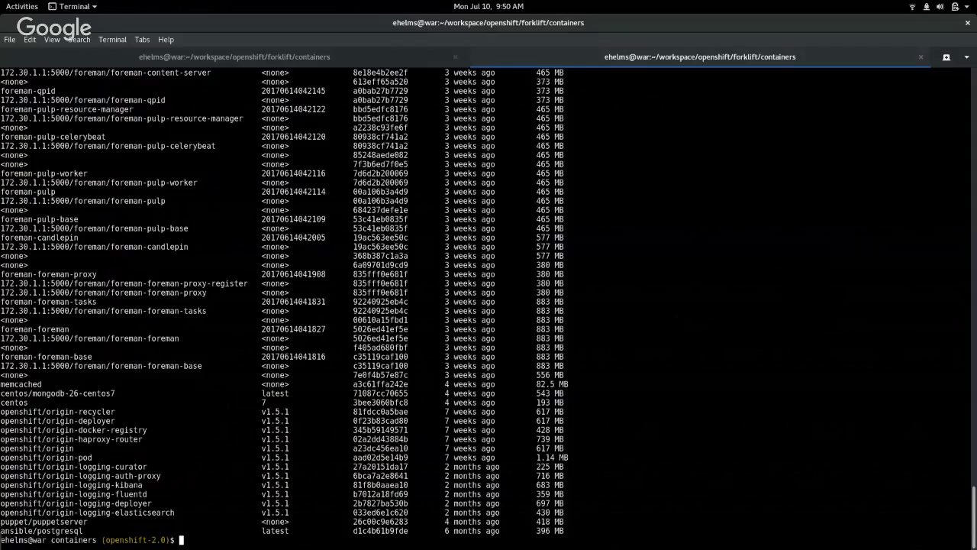
scroll(174, 335, "up", 9)
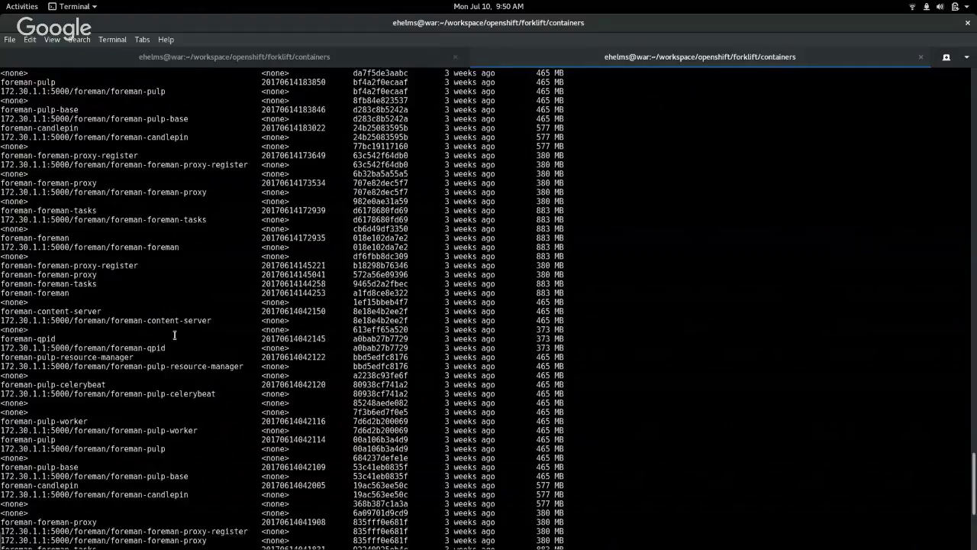
scroll(174, 335, "up", 1)
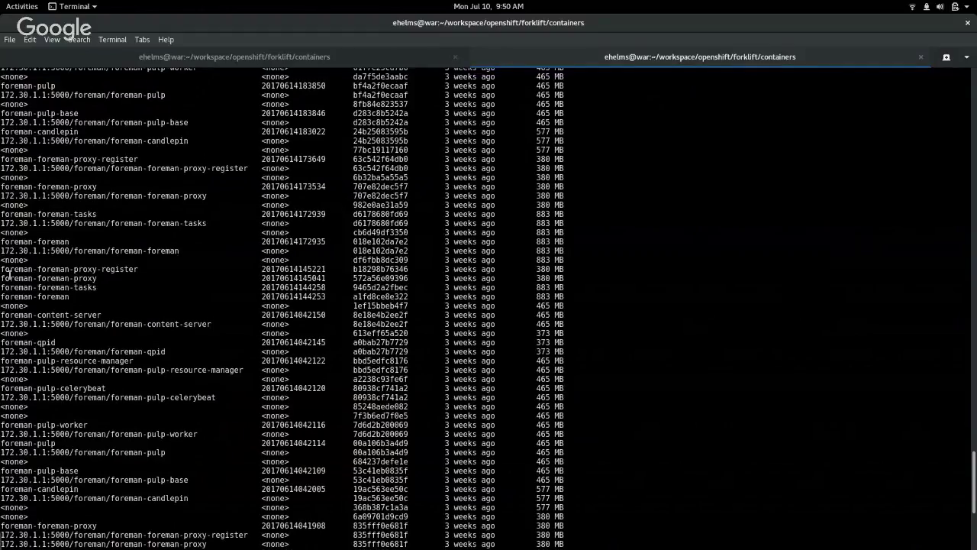
triple_click(67, 287)
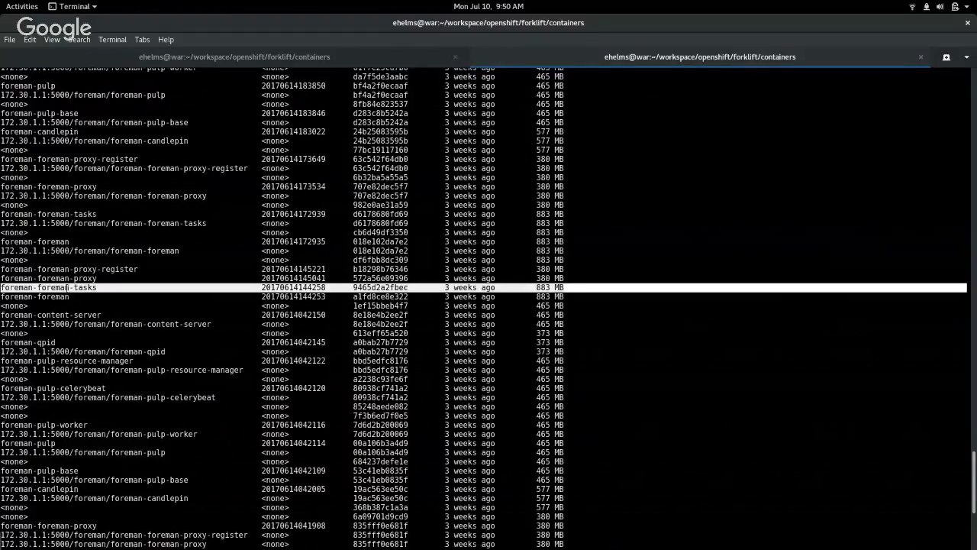
double_click(40, 288)
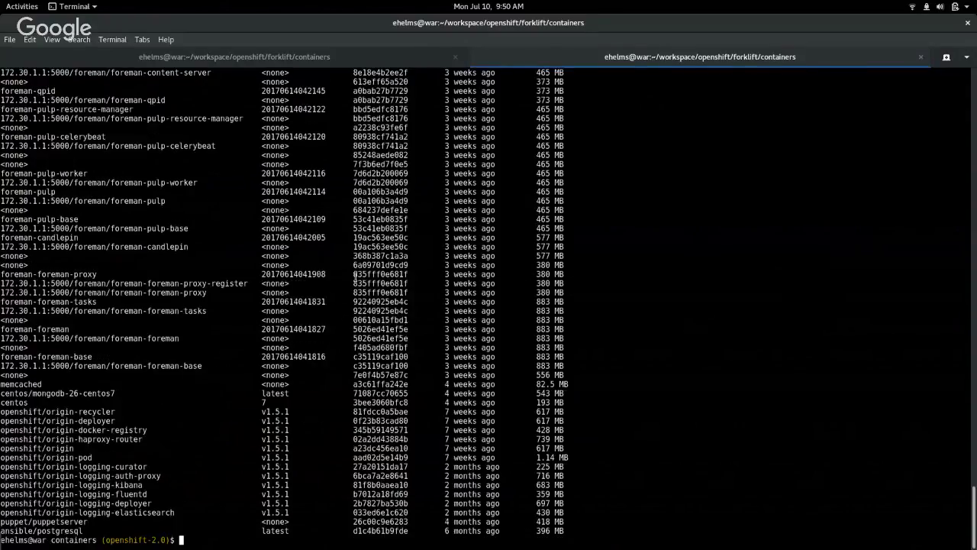
Step: List the Docker images again and examine the foreman images tagged for the 172.30.1.1:5000 registry, such as foreman-content-server
type("docker images")
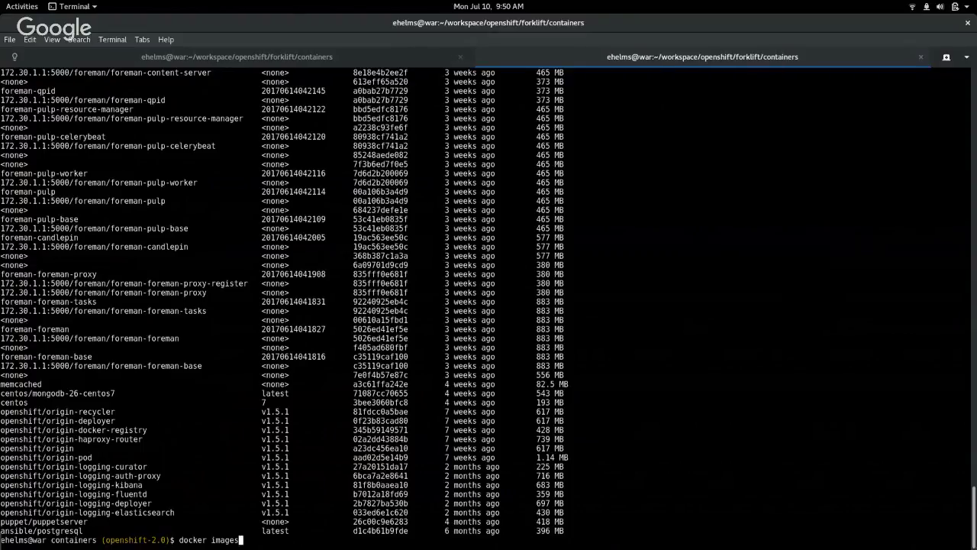
key("Return")
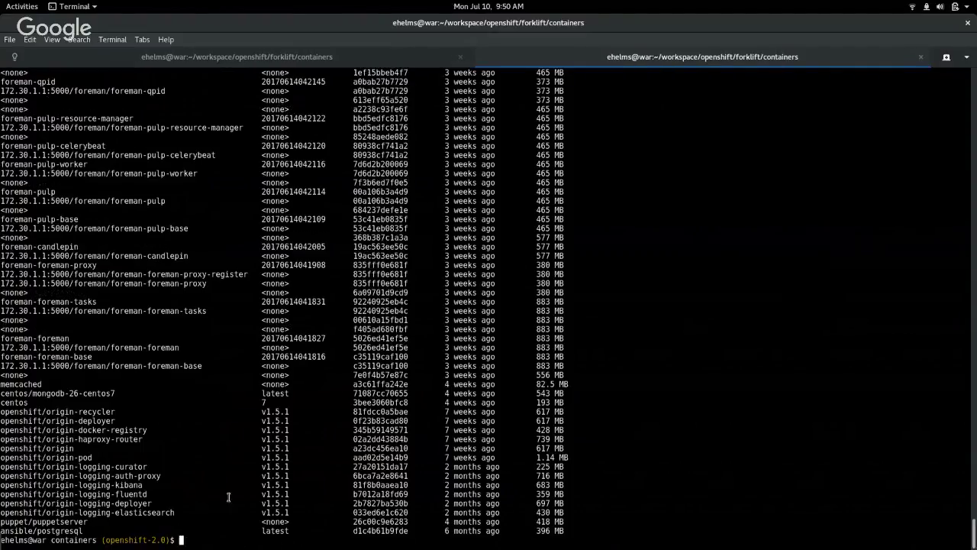
scroll(186, 326, "up", 3)
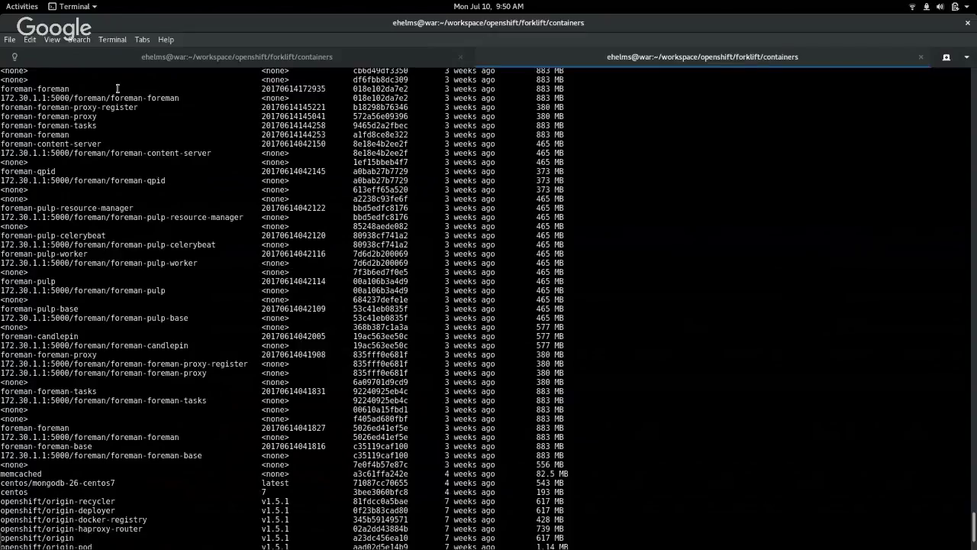
triple_click(105, 154)
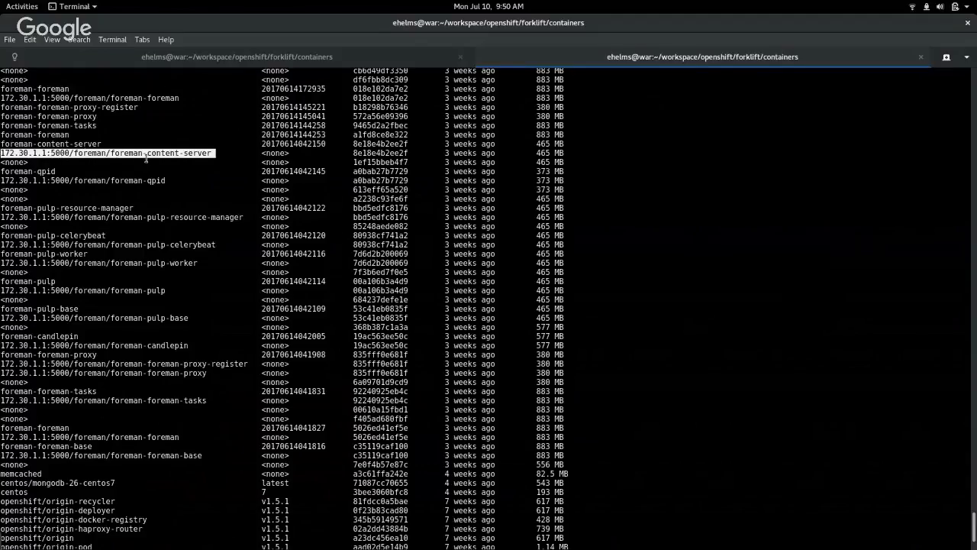
scroll(146, 158, "up", 9)
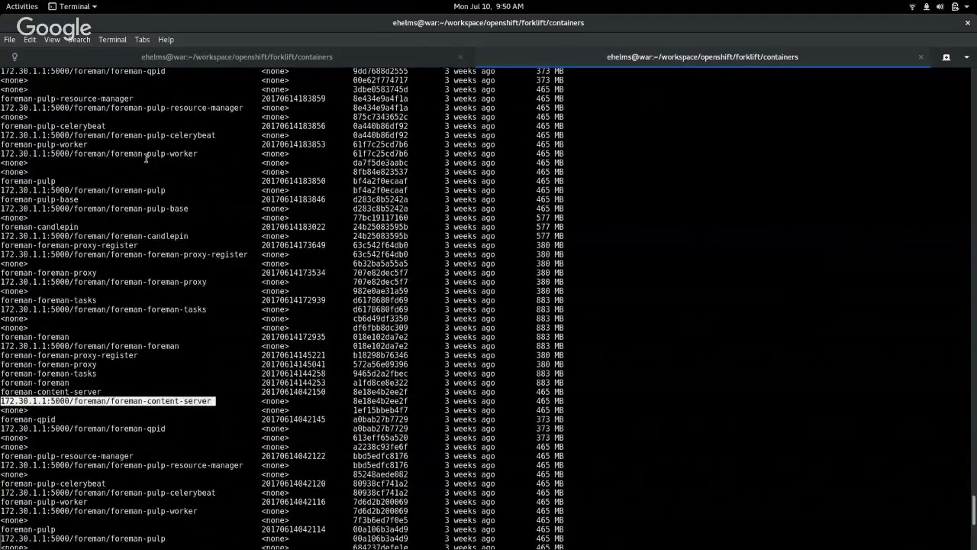
scroll(146, 158, "down", 12)
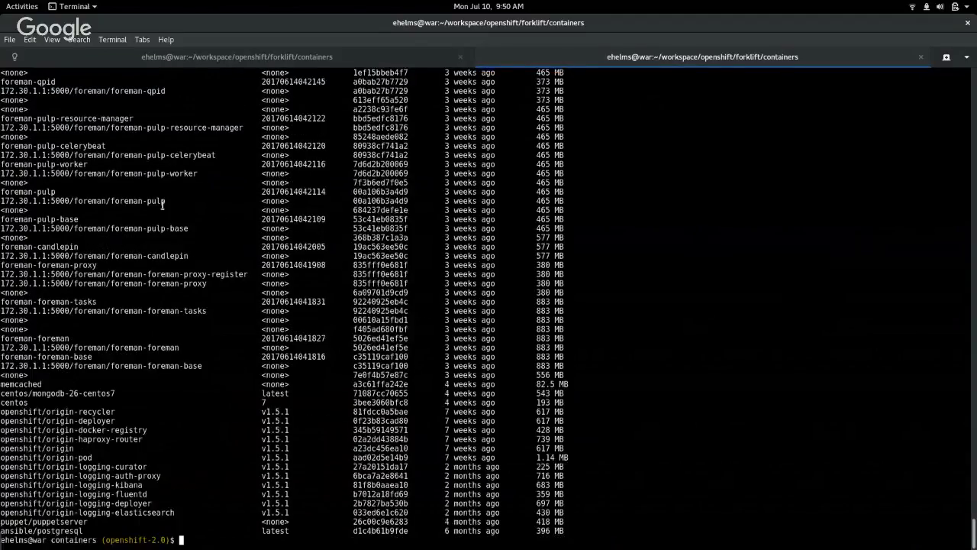
Step: Return to the terminal session that ran the deployment playbook and start a fresh prompt line
left_click(181, 64)
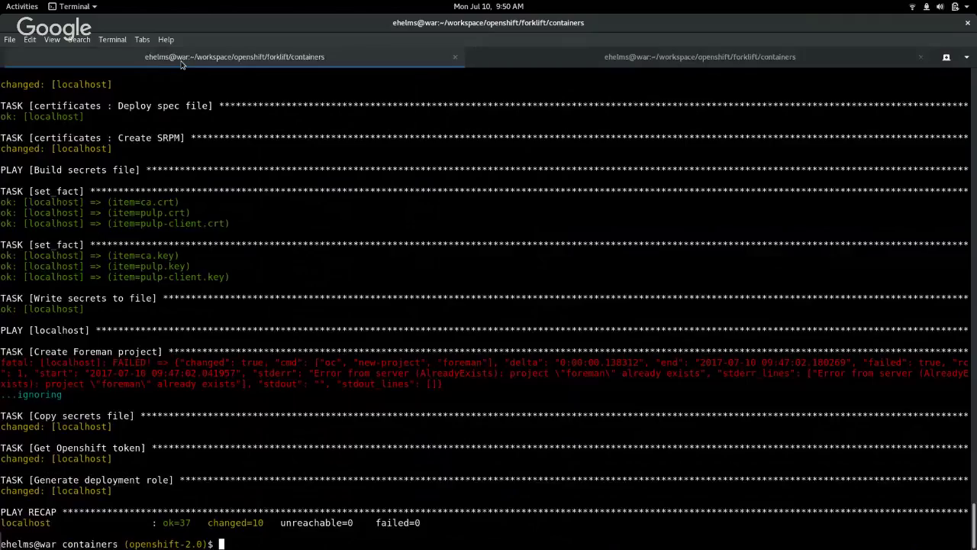
key("Return")
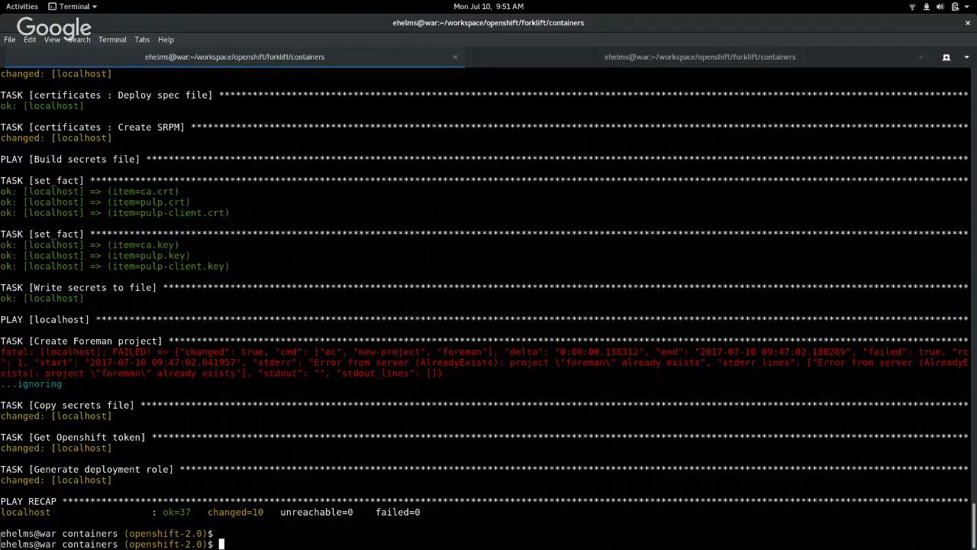
type("ansible-p")
key("BackSpace")
key("BackSpace")
key("BackSpace")
key("BackSpace")
key("BackSpace")
key("BackSpace")
key("BackSpace")
key("BackSpace")
key("BackSpace")
Step: List the contents of the ansible-deployment directory in long format, including hidden entries
type("ls ansible-d")
key("Tab")
type("-la")
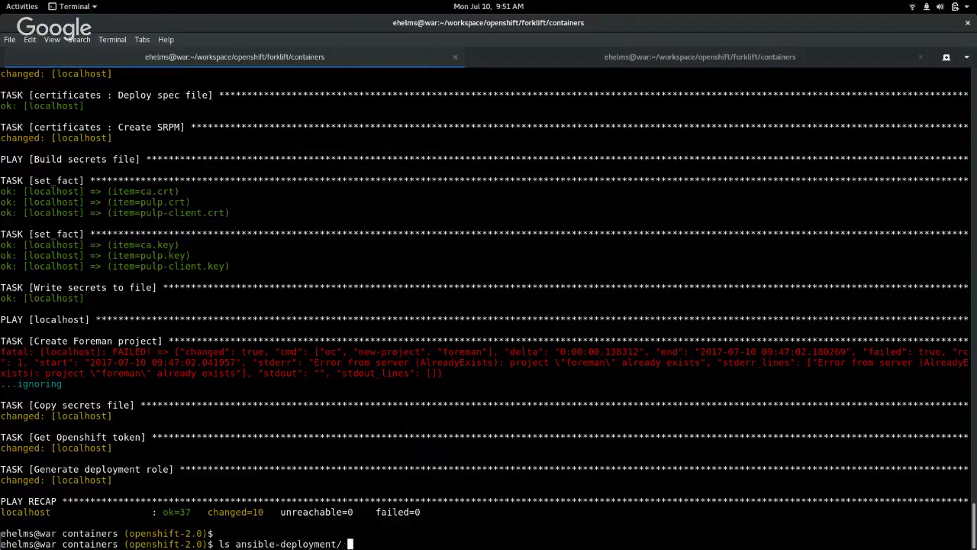
key("Return")
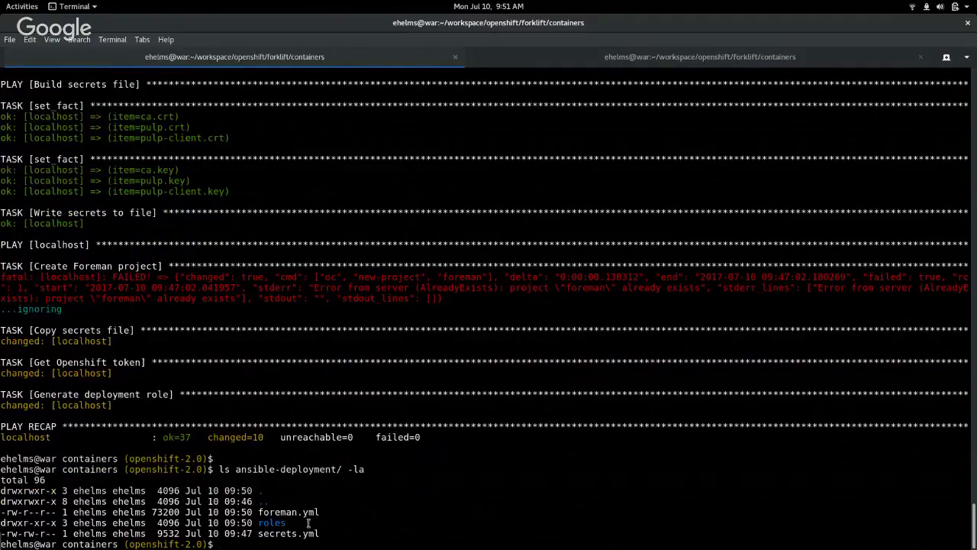
Step: List the contents of ansible-deployment/roles/ in long format, including hidden entries
key("Up")
key("Left")
key("Left")
key("Left")
key("Left")
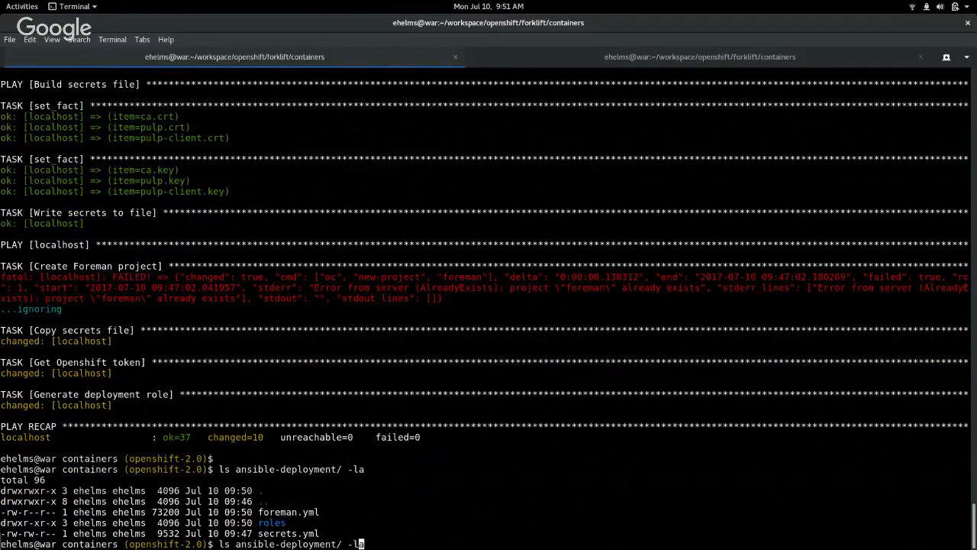
type("roles/")
key("Return")
key("Up")
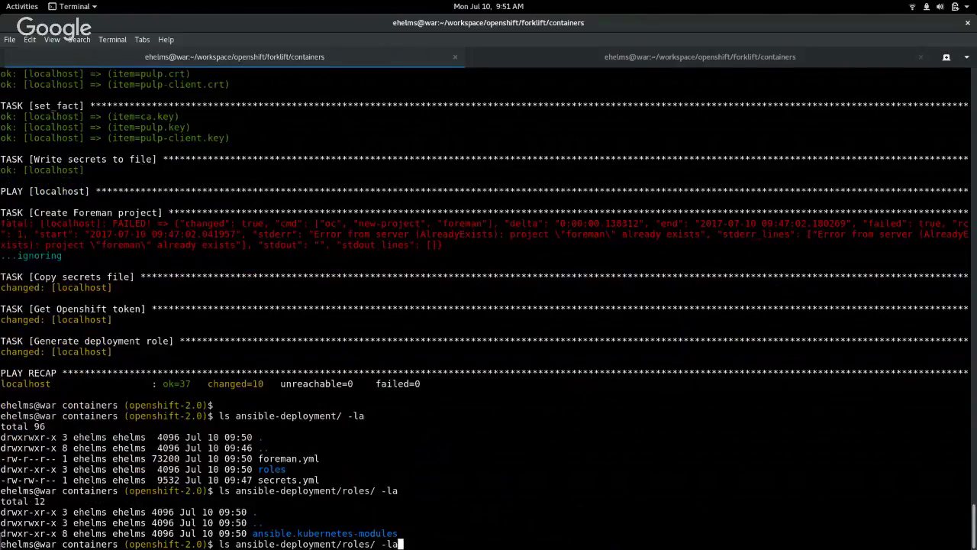
key("BackSpace")
key("BackSpace")
key("BackSpace")
key("BackSpace")
key("BackSpace")
key("BackSpace")
key("BackSpace")
key("BackSpace")
key("BackSpace")
key("BackSpace")
key("BackSpace")
key("BackSpace")
key("BackSpace")
key("BackSpace")
key("BackSpace")
key("BackSpace")
key("BackSpace")
key("BackSpace")
key("BackSpace")
key("BackSpace")
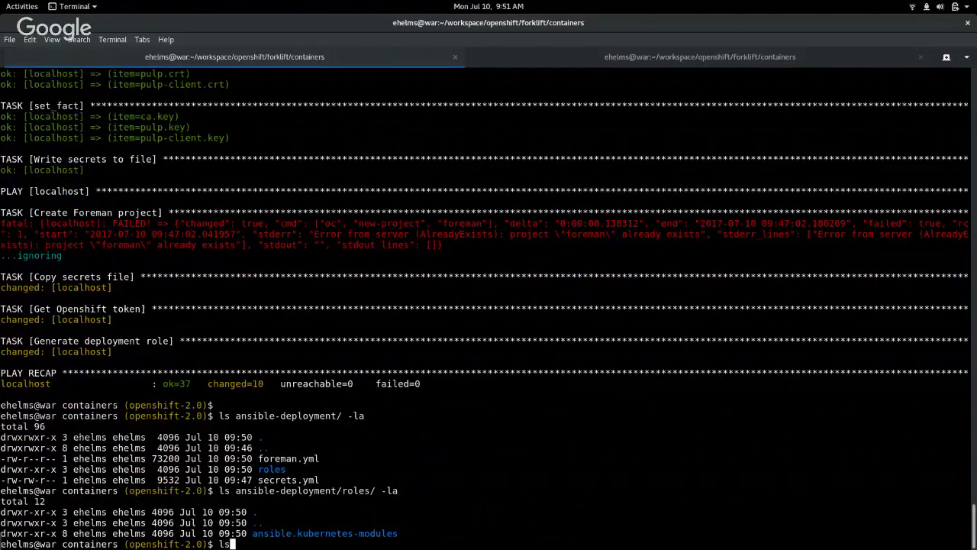
Step: Open ansible-deployment/foreman.yml in vim
type("vim fo")
key("BackSpace")
key("BackSpace")
type("ansible-d")
key("Tab")
type("fo")
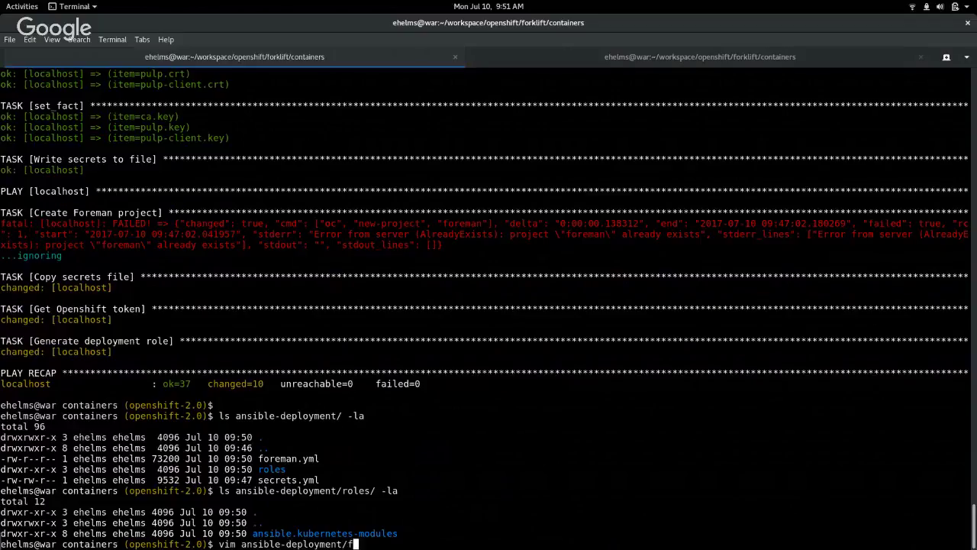
key("Tab")
key("Return")
Step: Examine the playbook's last route tasks and its opening project and secret tasks, and quit vim
key("shift+g")
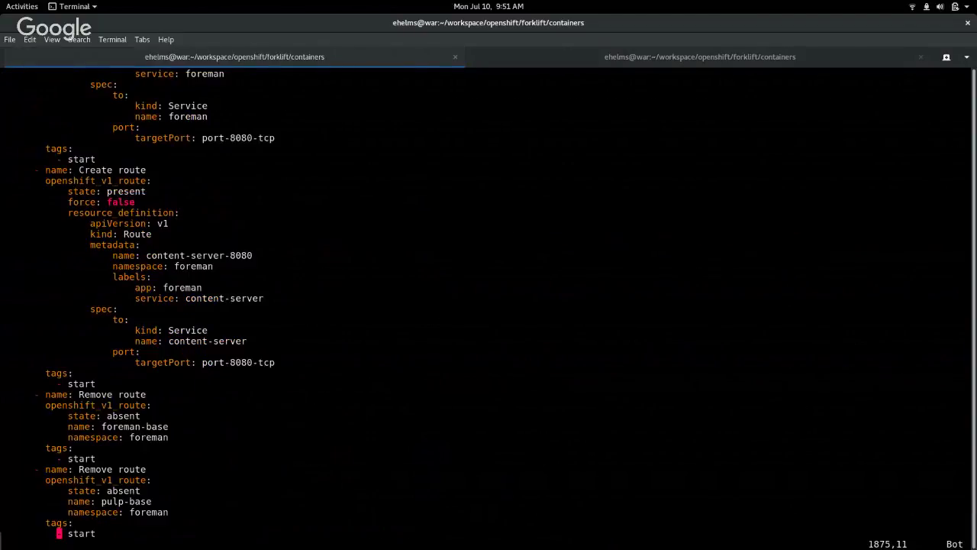
key("g")
key("g")
key("j")
key("j")
key("j")
key("j")
key("j")
key("j")
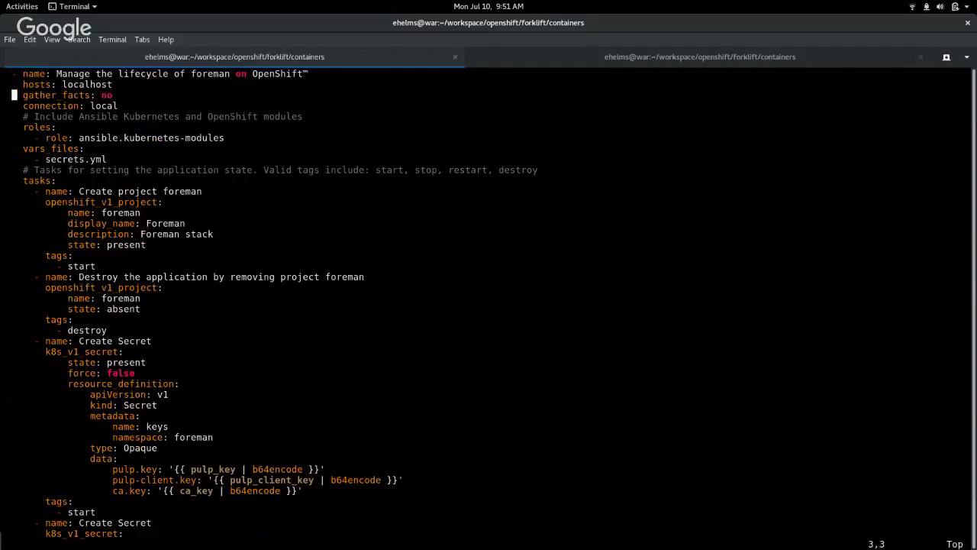
key("k")
key("j")
key("j")
key("j")
key("j")
key("j")
key("j")
key("j")
key("j")
key("j")
key("j")
key("j")
key("j")
key("j")
key("j")
key("j")
key("j")
key("j")
key("j")
key("j")
key("j")
key("j")
key("j")
key("j")
key("j")
key("j")
key("j")
key("j")
key("j")
key("j")
key("j")
key("j")
key("j")
key("j")
key("j")
key("j")
key("j")
key("j")
key("j")
key("j")
key("j")
key("j")
key("j")
key("j")
type(":q")
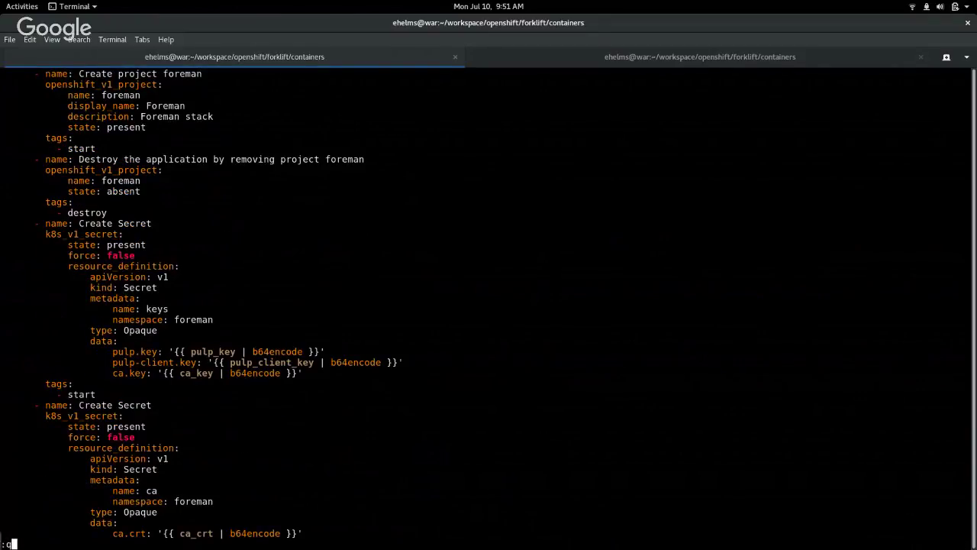
key("Return")
Step: List the current directory and run ansible-playbook on ansible-deployment/foreman.yml with --tags start
type("ls")
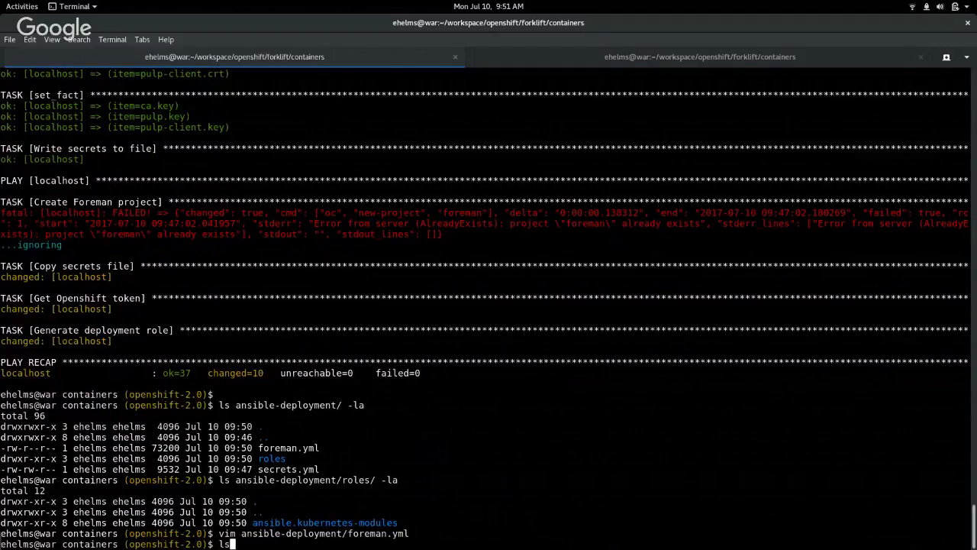
key("Return")
type("ansible-playbook deploy.yml -")
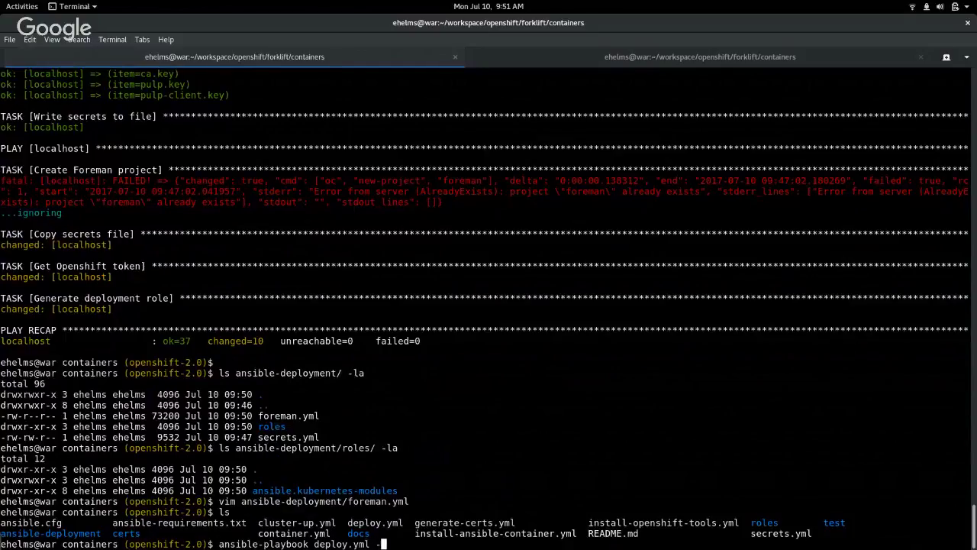
key("BackSpace")
key("BackSpace")
key("BackSpace")
key("BackSpace")
key("BackSpace")
key("BackSpace")
key("BackSpace")
key("BackSpace")
key("BackSpace")
key("BackSpace")
type("ansible-d")
key("Tab")
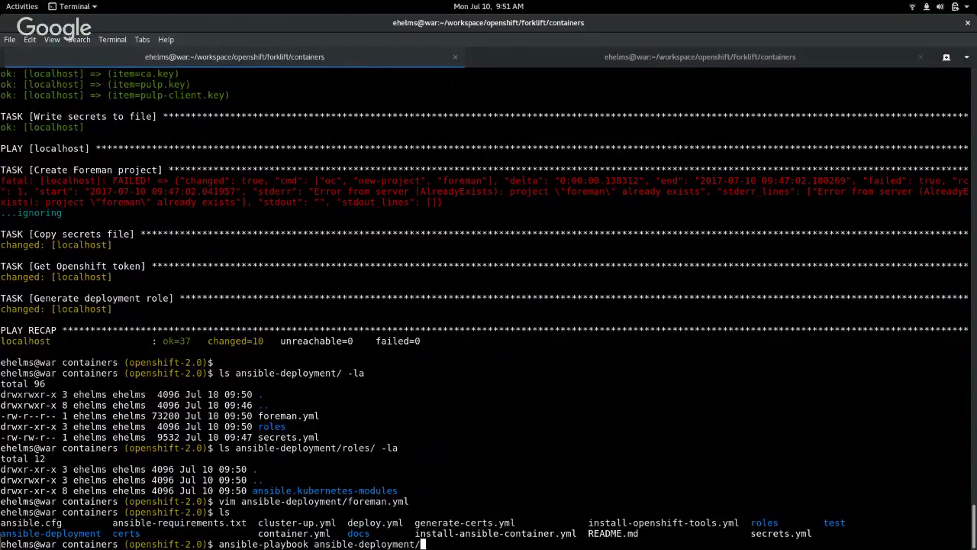
type("for")
key("Tab")
type("--tags start")
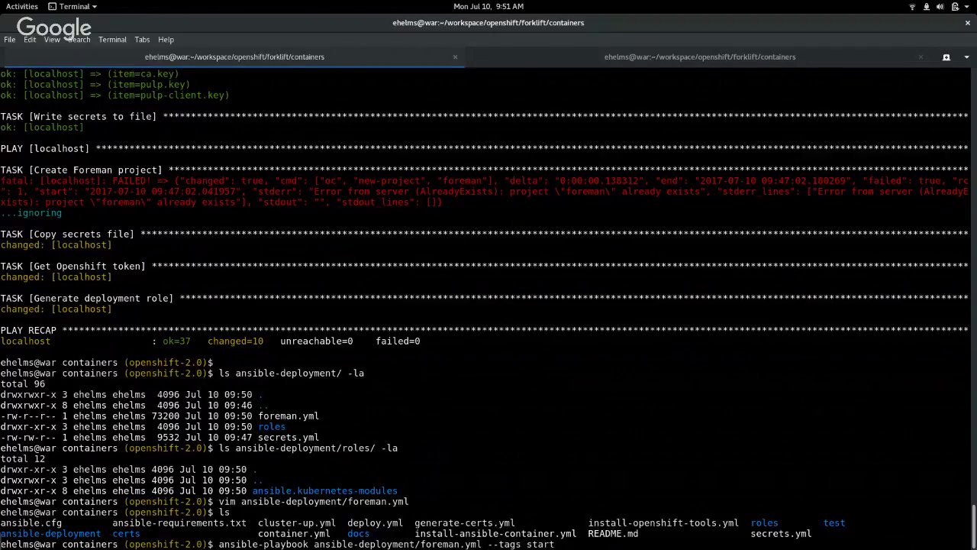
key("Return")
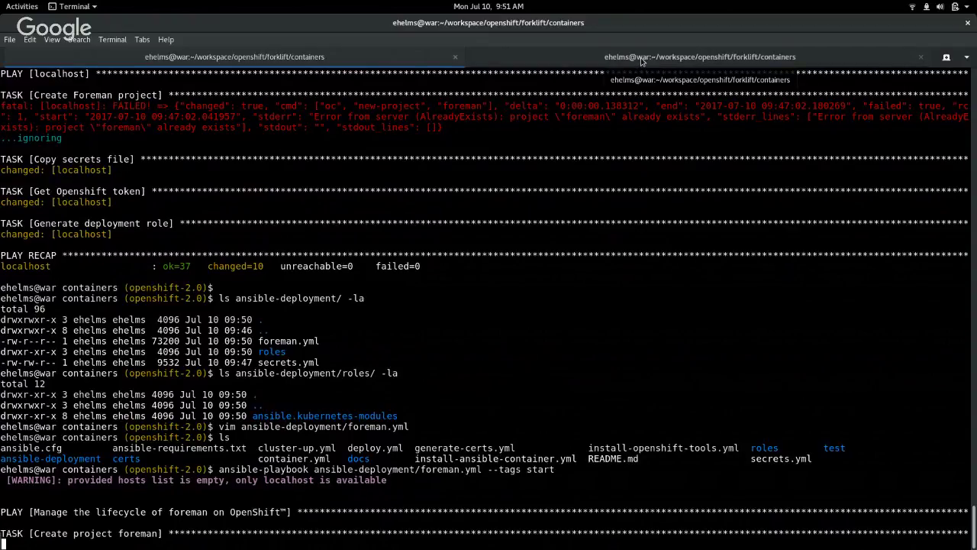
key("alt+Tab")
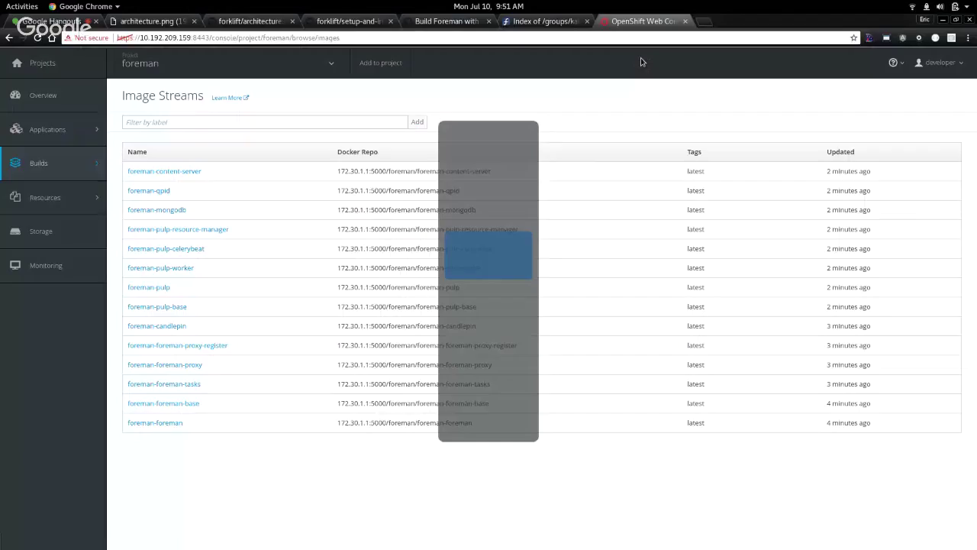
key("alt+Tab")
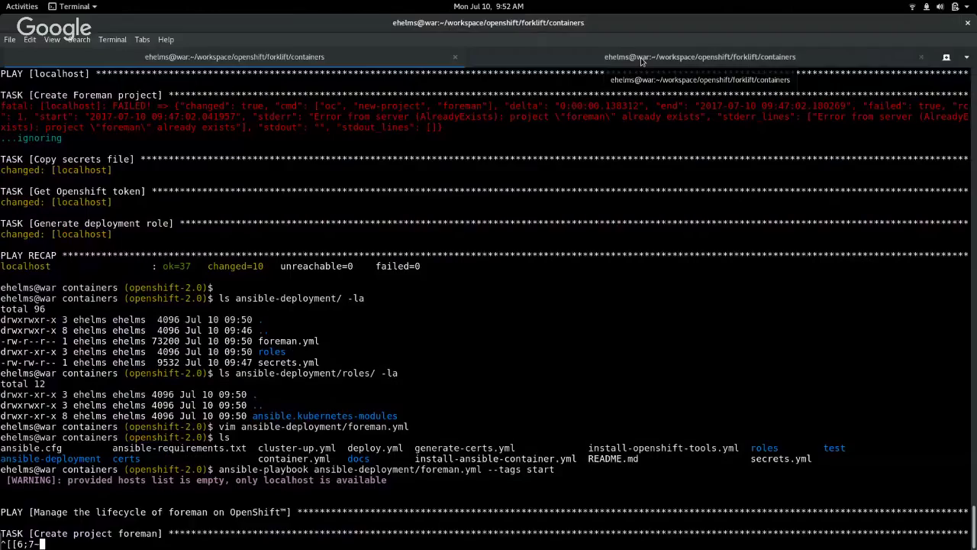
key("BackSpace")
key("BackSpace")
key("BackSpace")
key("BackSpace")
key("BackSpace")
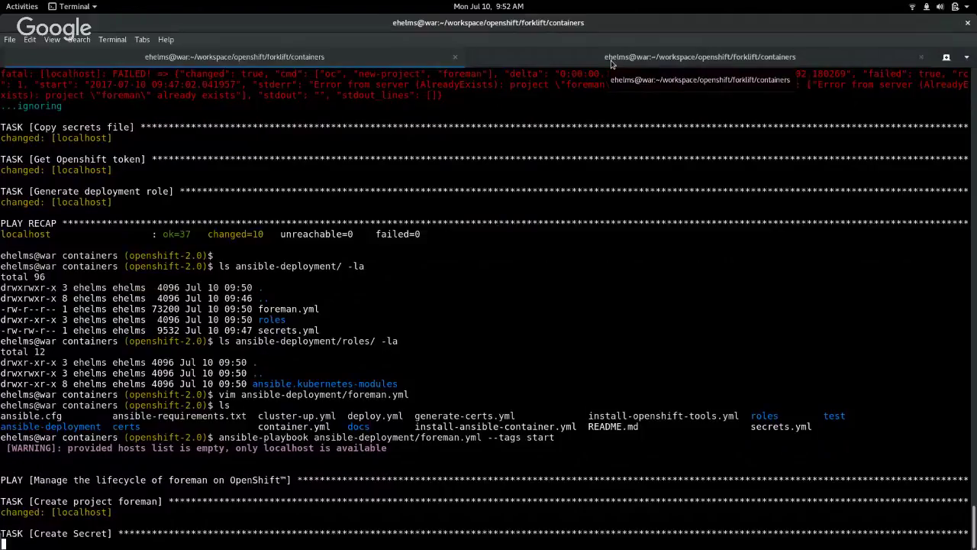
Step: Open ansible-deployment/foreman.yml in vim in the second terminal session, enlarging the terminal text
left_click(611, 61)
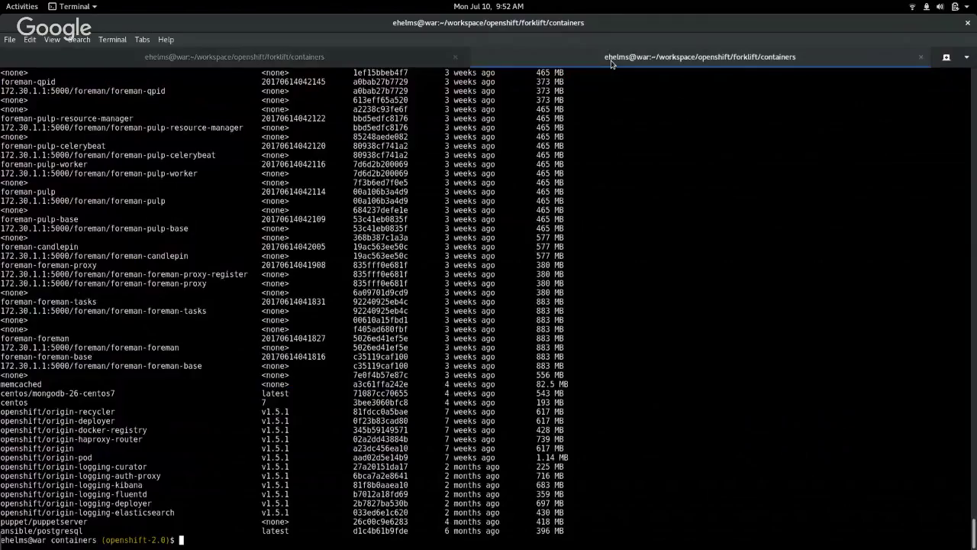
type("vim ansibl")
key("ctrl+u")
key("ctrl+plus")
type("vim an")
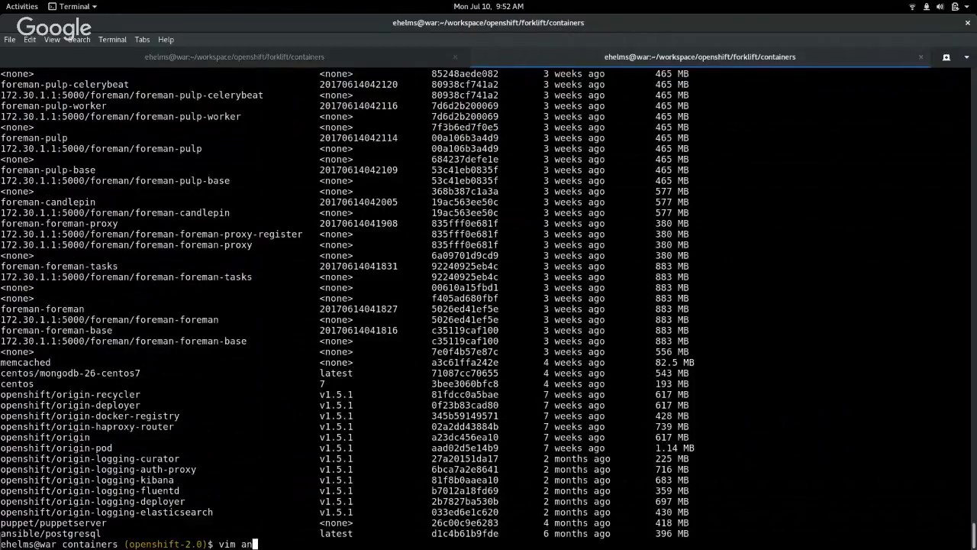
type("sible-deployment/fo")
key("Tab")
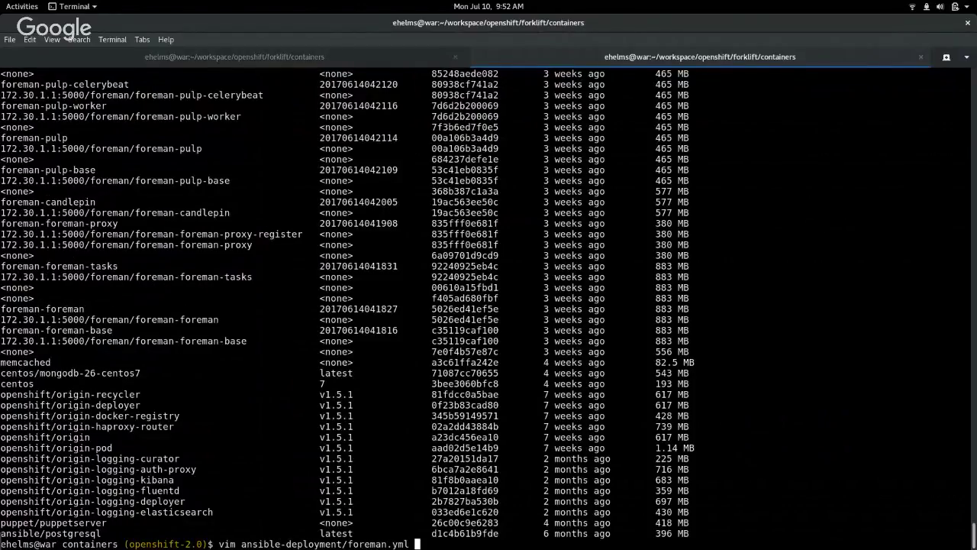
key("Return")
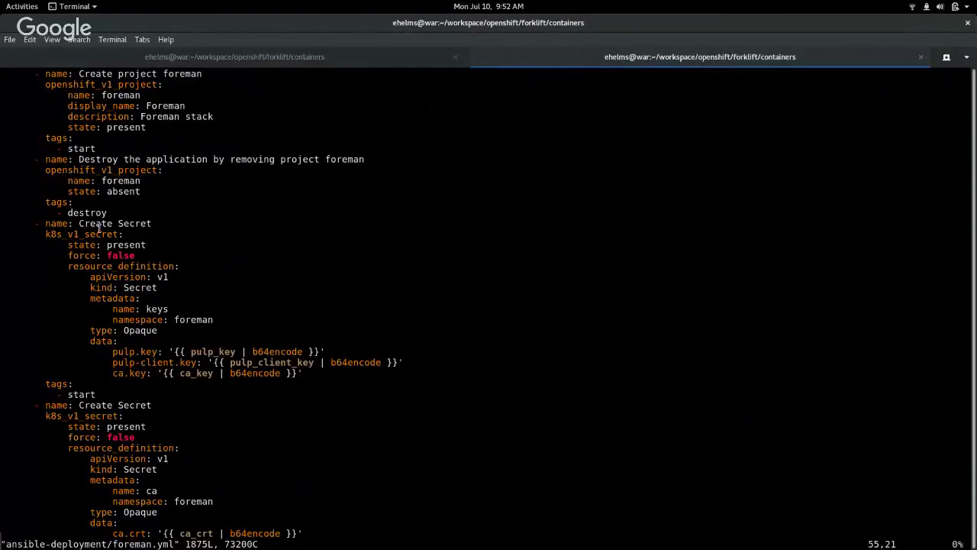
Step: Examine the first Create Secret task's resource definition, including its kind, the pulp.key entry, the pulp_key variable and the b64encode filter
left_click_drag(78, 223, 152, 223)
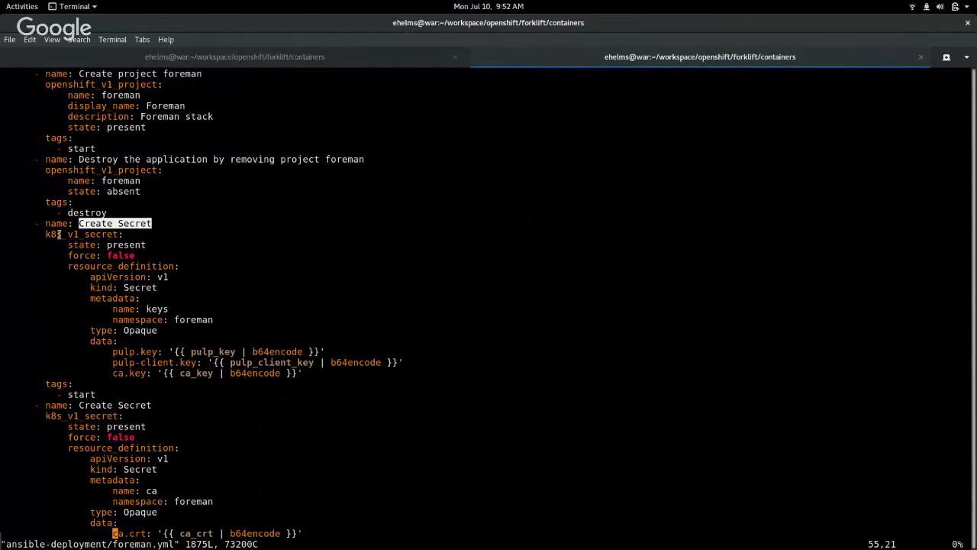
double_click(101, 342)
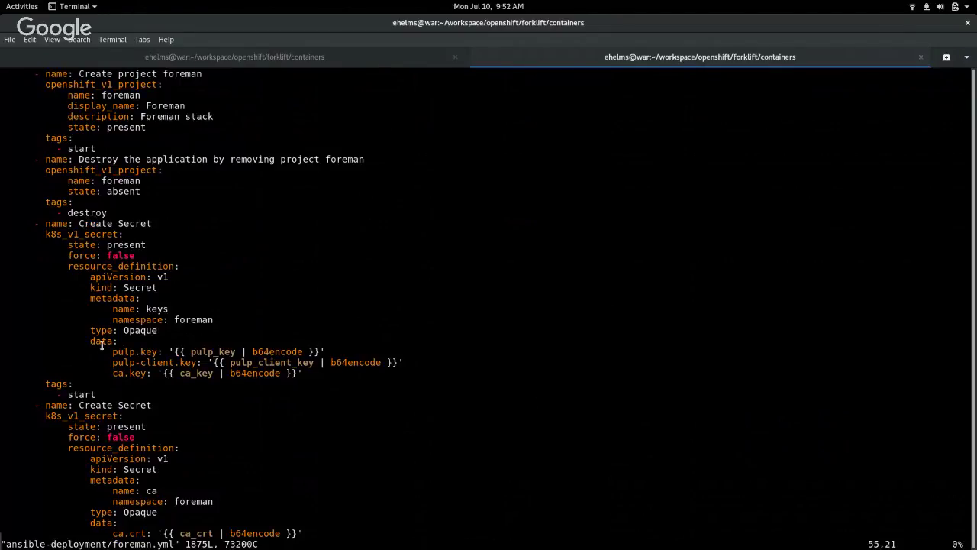
double_click(126, 287)
left_click(80, 276)
left_click_drag(87, 277, 203, 341)
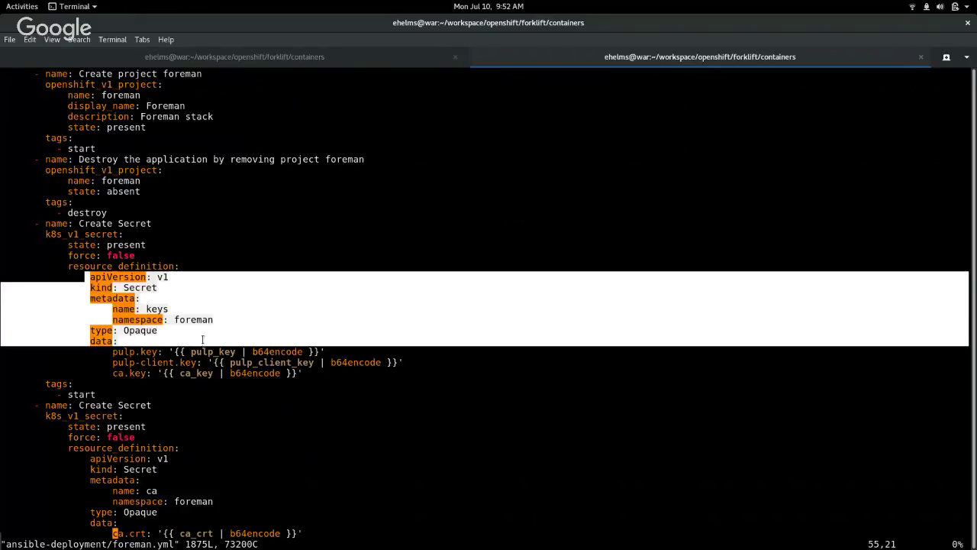
left_click(203, 341)
double_click(145, 287)
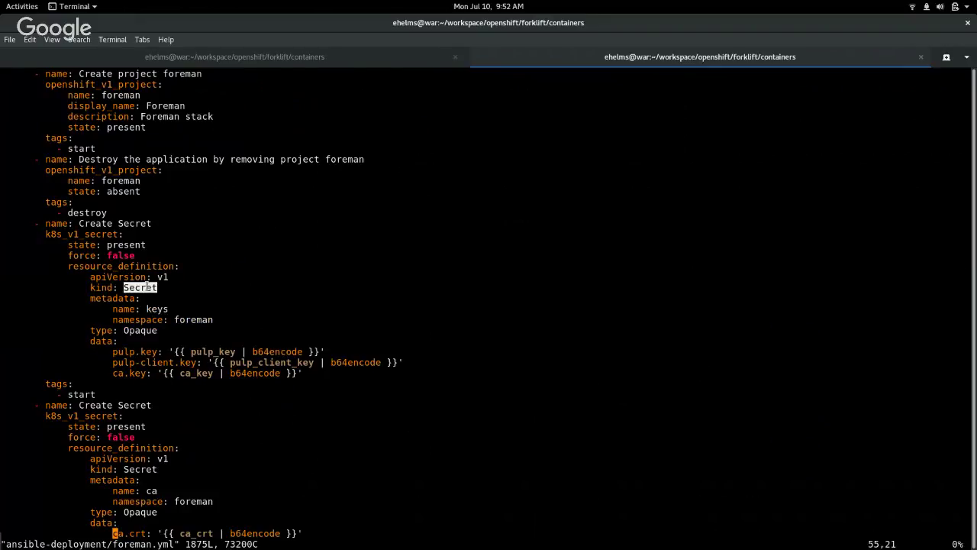
left_click(113, 351)
left_click_drag(113, 351, 158, 351)
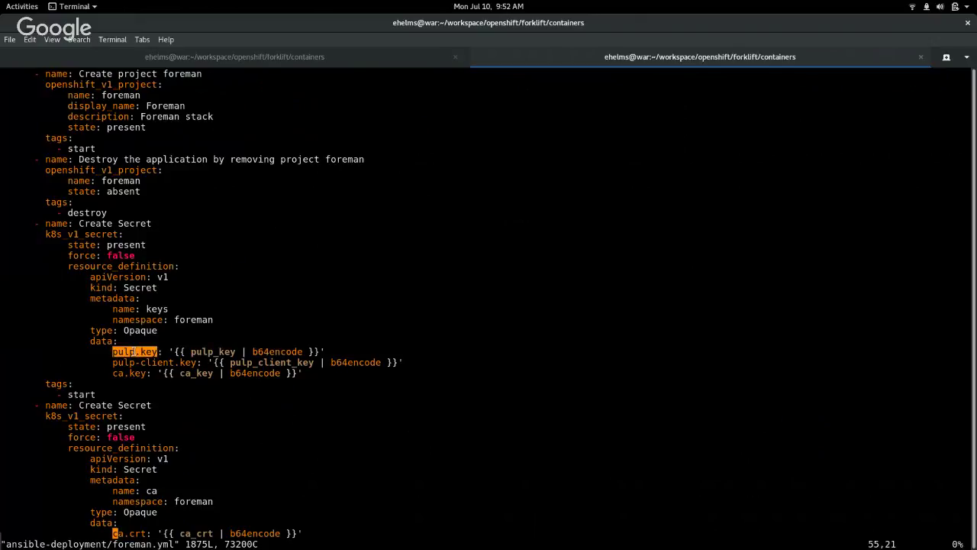
double_click(209, 351)
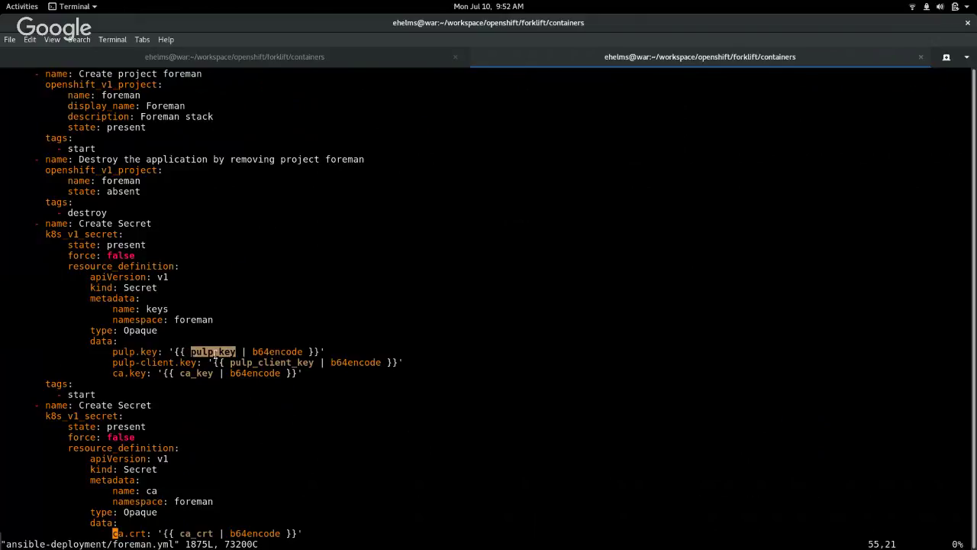
double_click(269, 351)
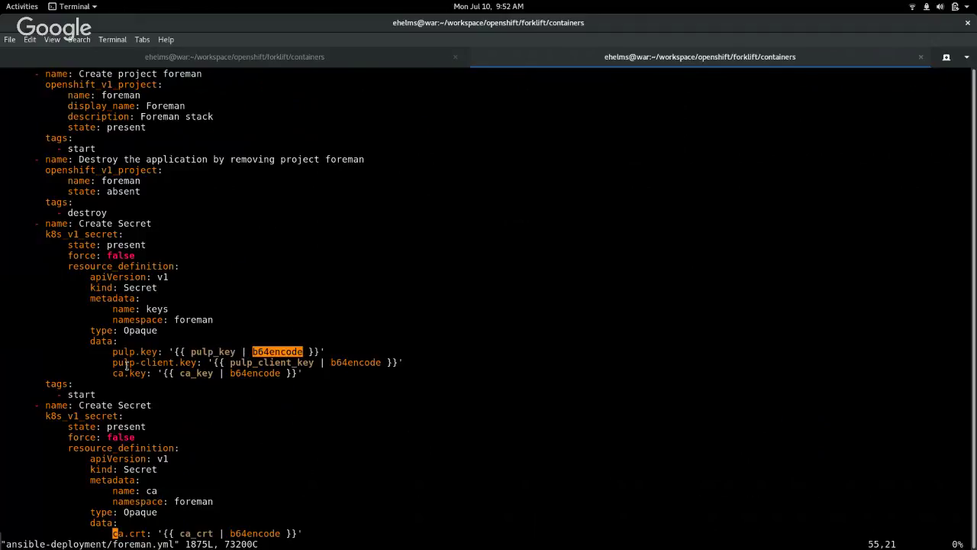
Step: Go to the start of the playbook and examine the vars_files entry that loads secrets.yml
key("g")
key("g")
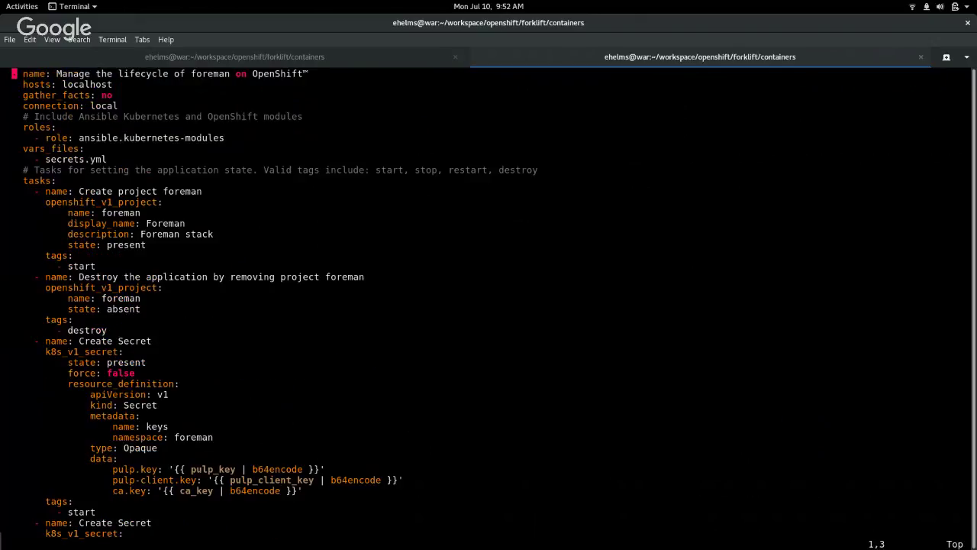
left_click_drag(23, 148, 113, 159)
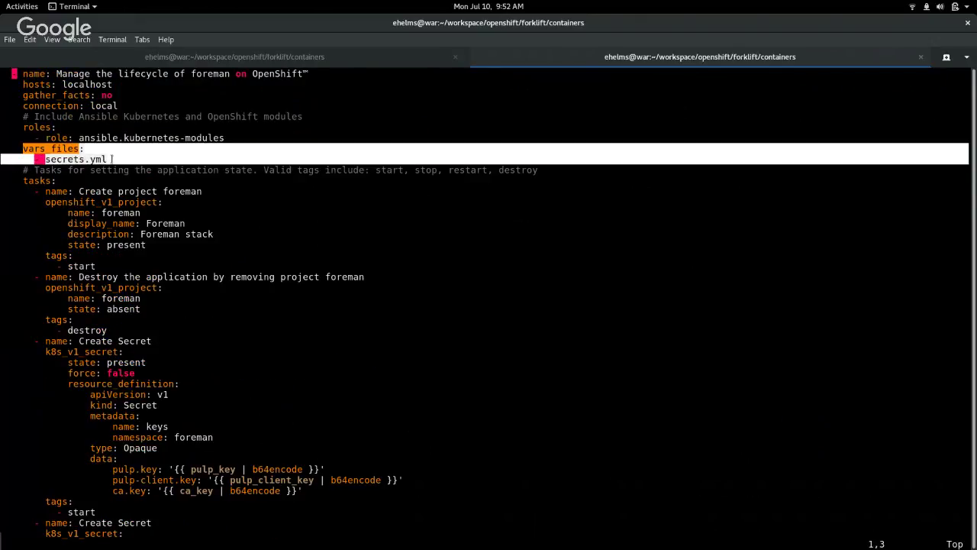
left_click(113, 159)
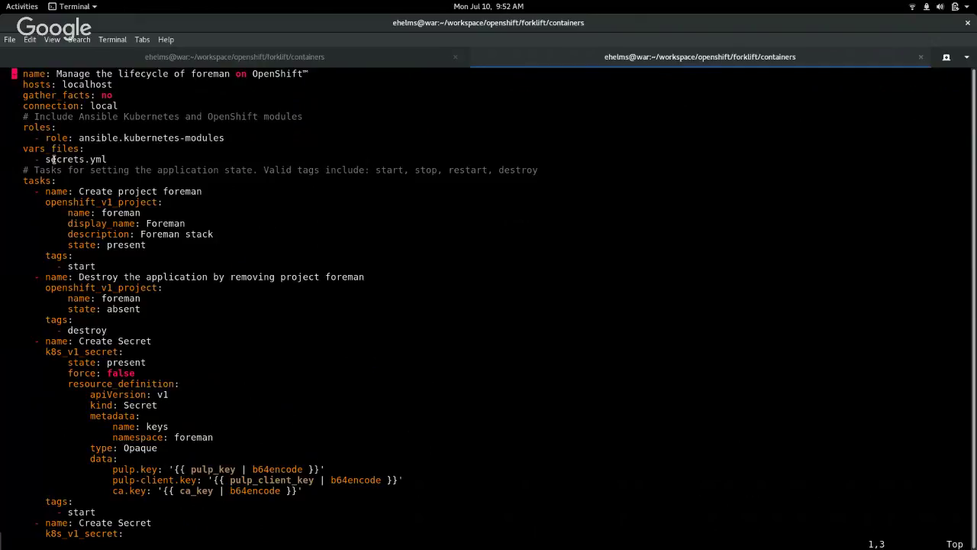
Step: Check the progress of the running playbook and glance at the project's image streams in the OpenShift web console
left_click(274, 56)
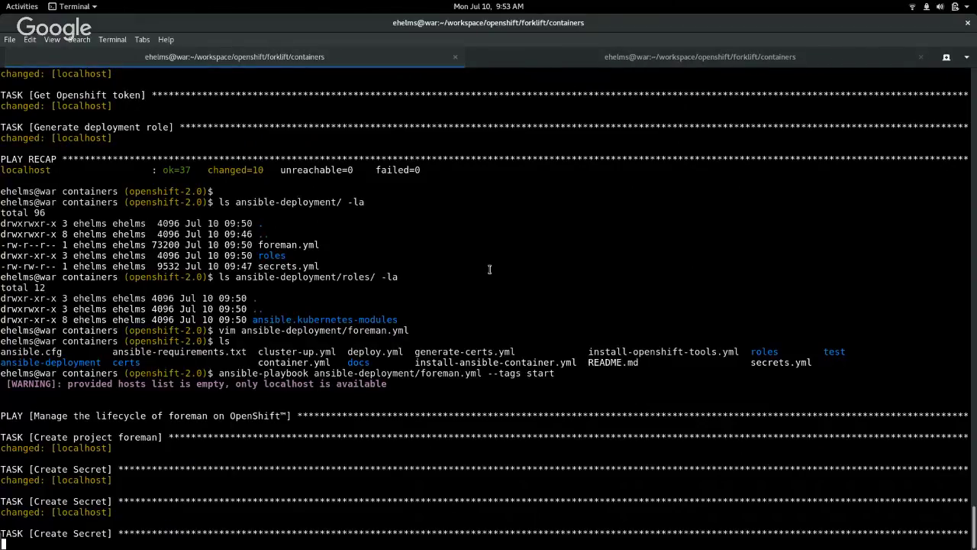
key("ctrl+alt+Down")
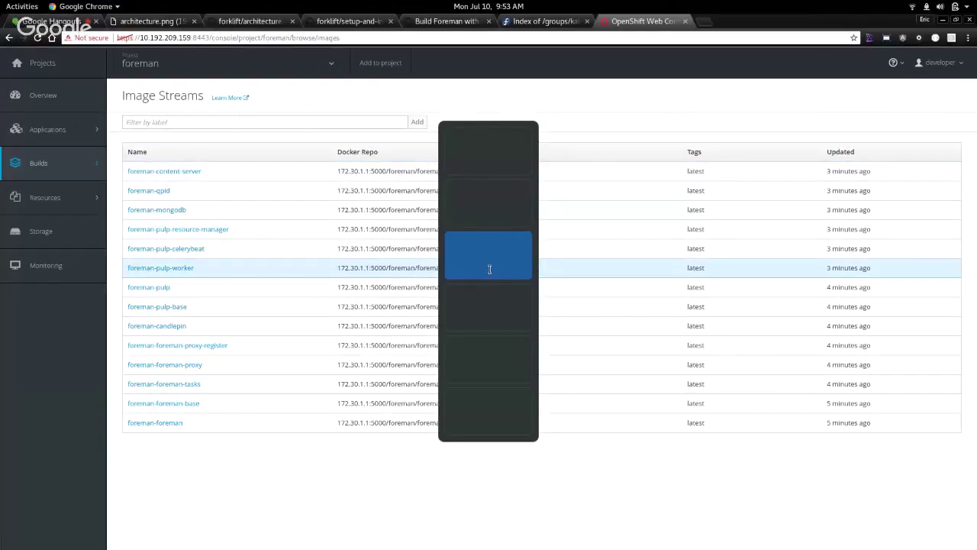
key("ctrl+alt+Up")
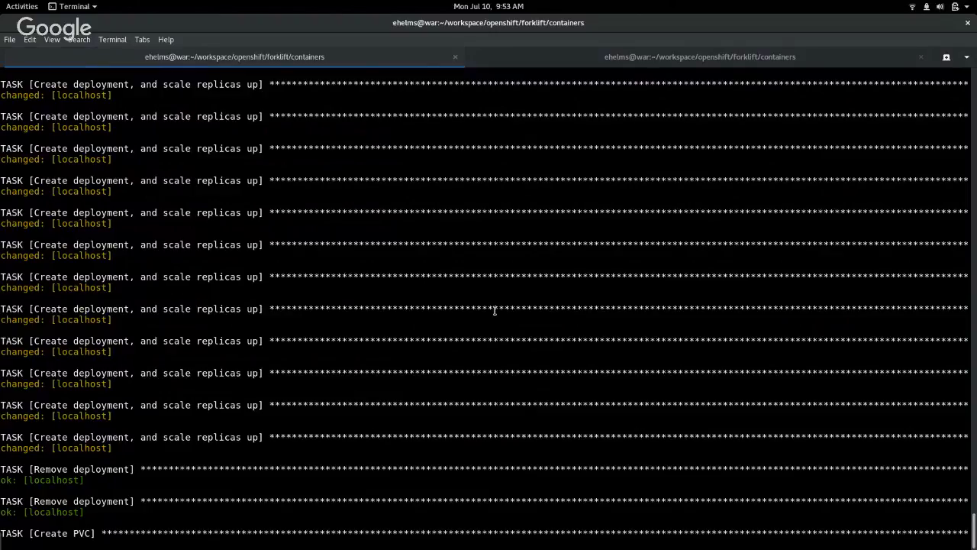
Step: Quit vim in the second terminal session and list the running containers with docker ps
left_click(609, 67)
type(":q")
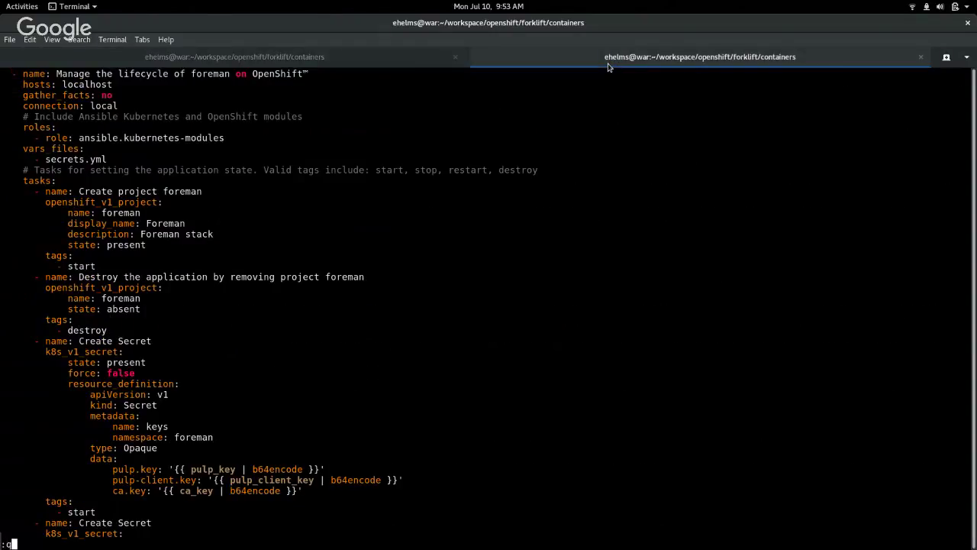
key("Return")
type("do")
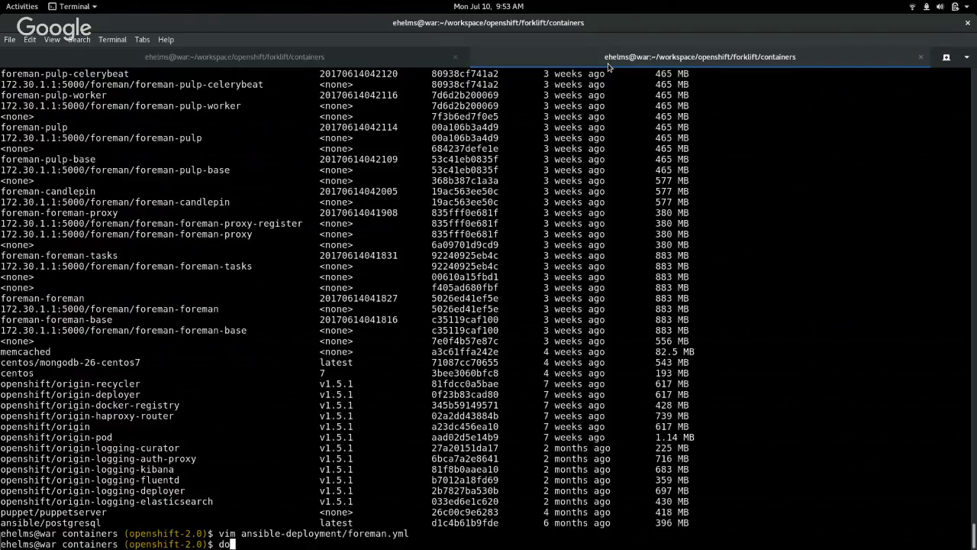
type("cker ps")
key("Return")
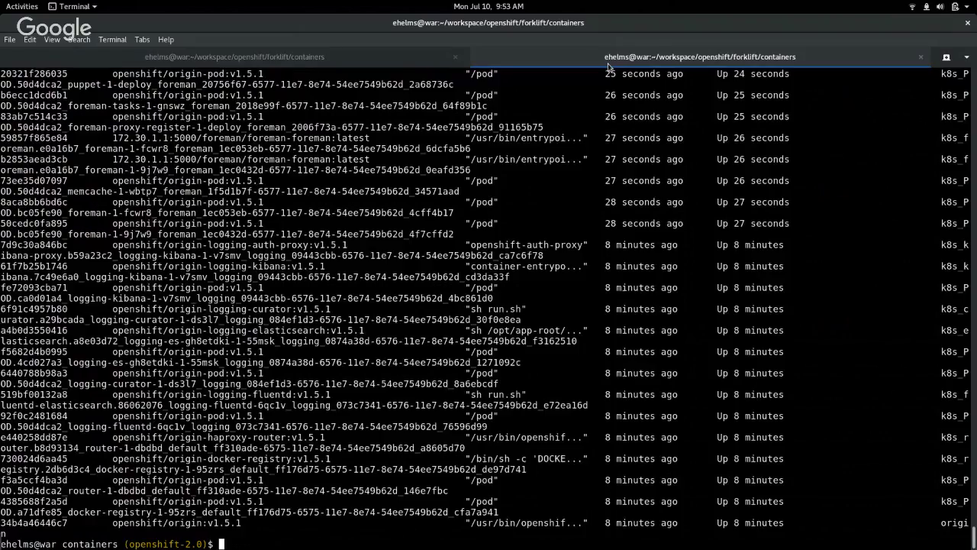
Step: Examine an openshift/origin-pod:v1.5.1 entry in the container list and return to the session running the playbook
left_click_drag(112, 202, 269, 202)
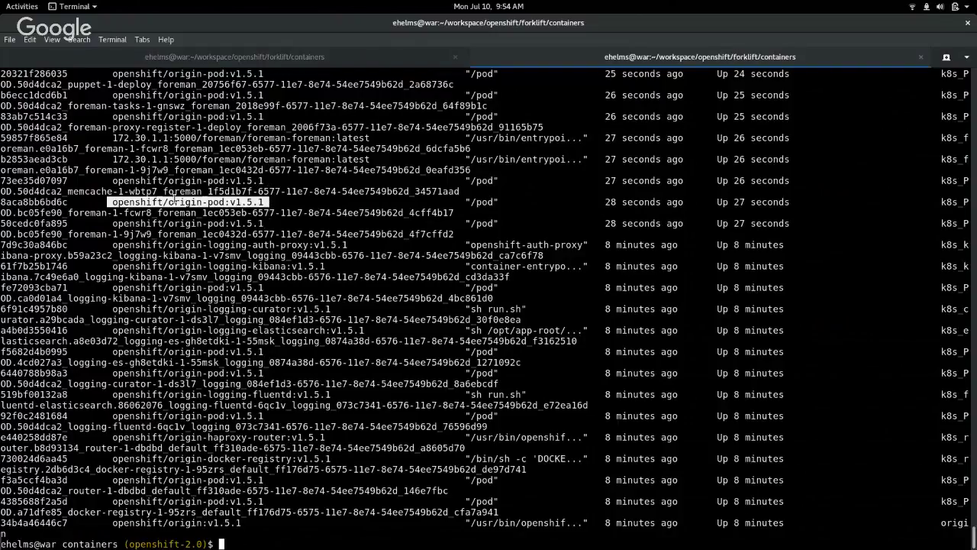
left_click(136, 204)
left_click_drag(113, 202, 264, 202)
left_click(187, 203)
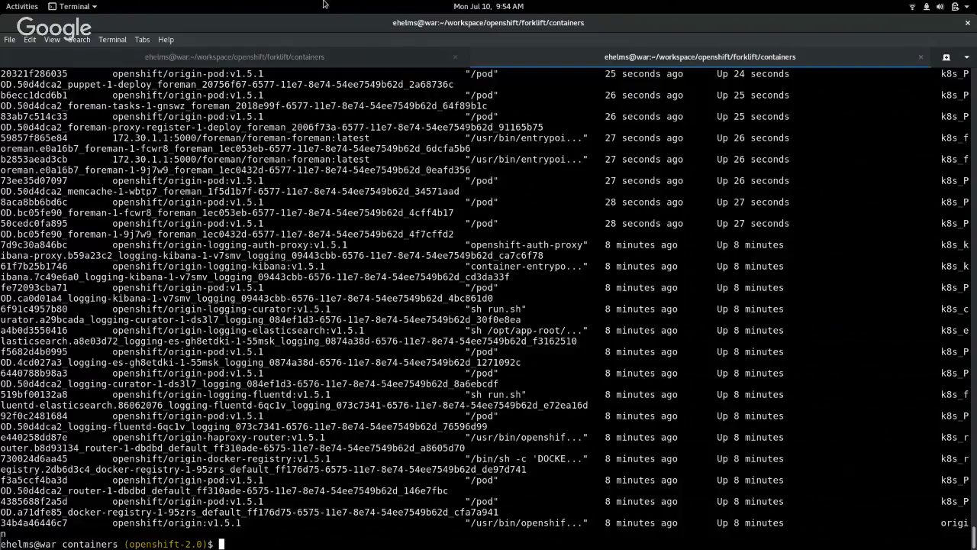
left_click(298, 60)
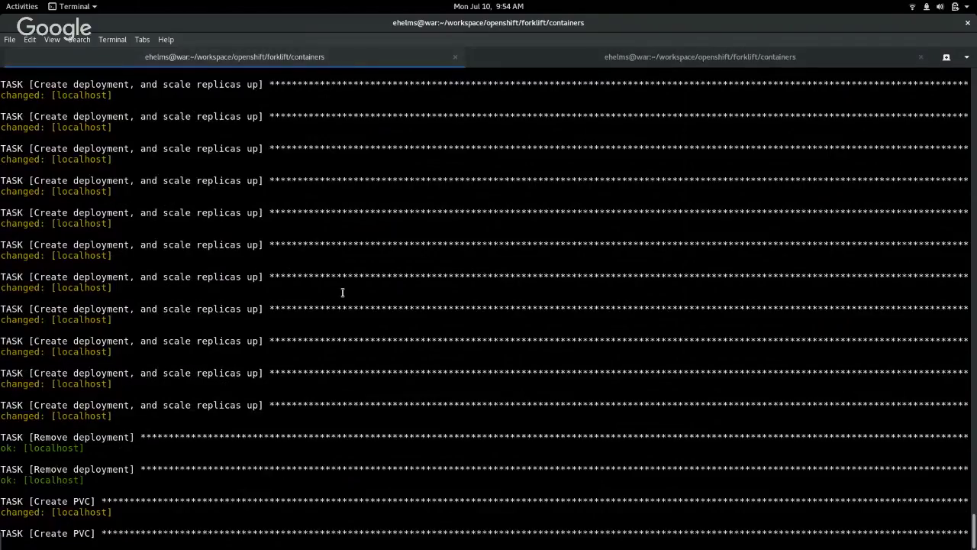
key("ctrl+alt+Up")
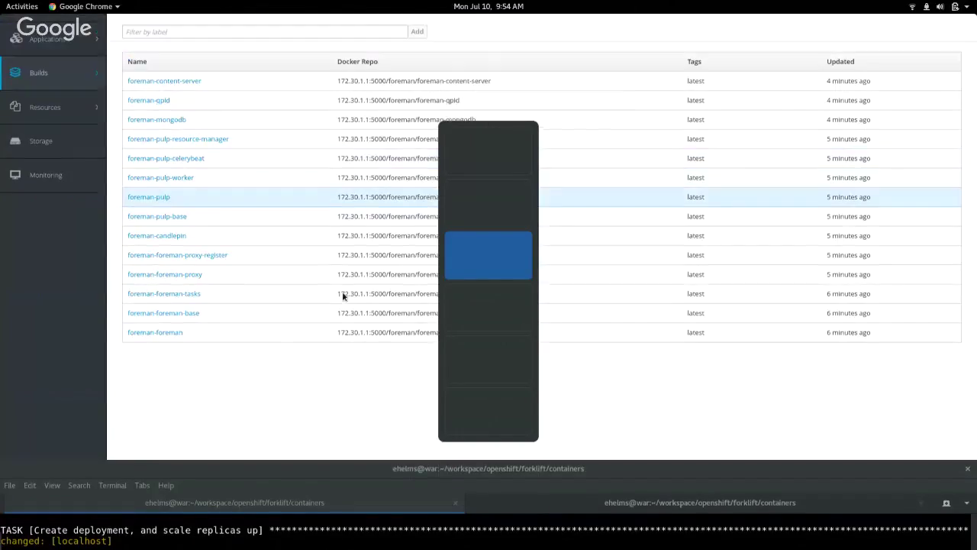
key("ctrl+alt+Down")
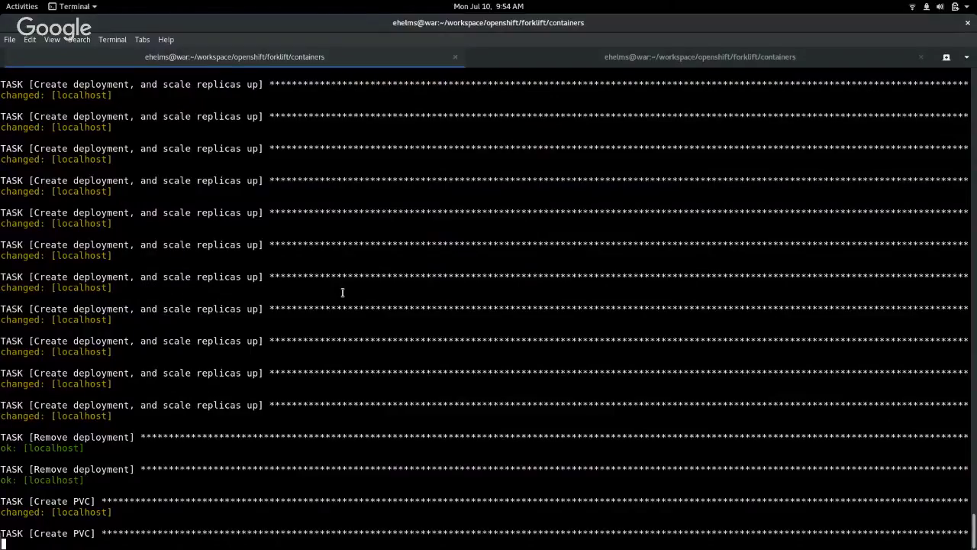
key("ctrl+alt+Up")
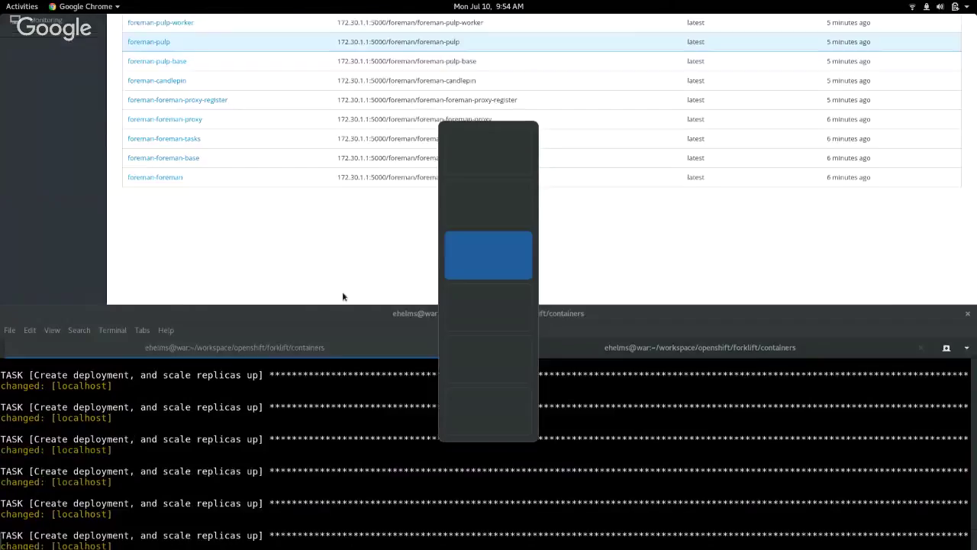
key("ctrl+alt+Down")
key("ctrl+alt+Down")
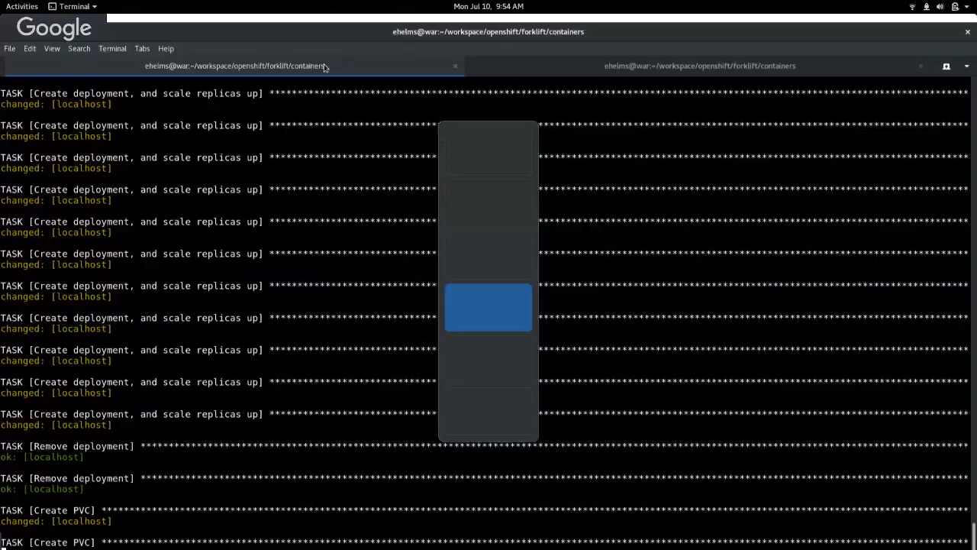
key("ctrl+alt+Up")
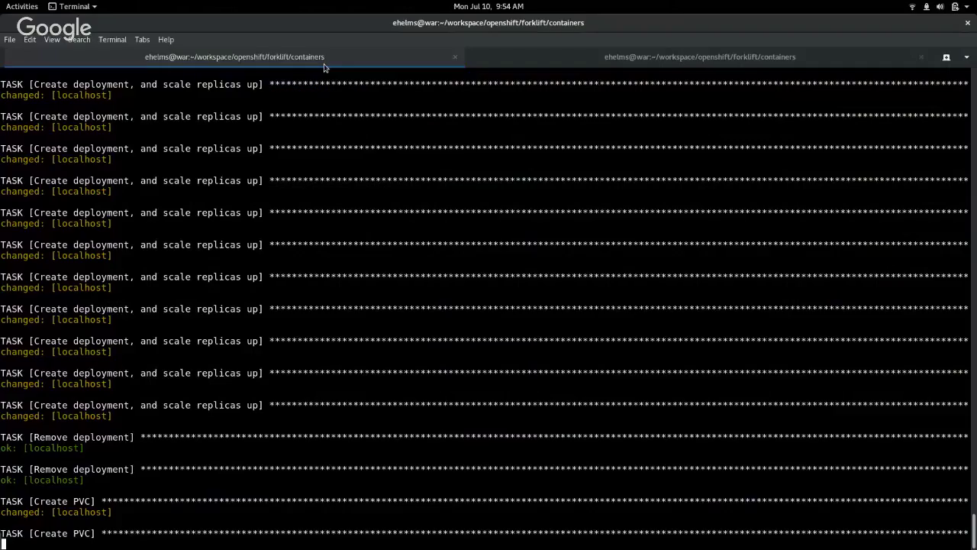